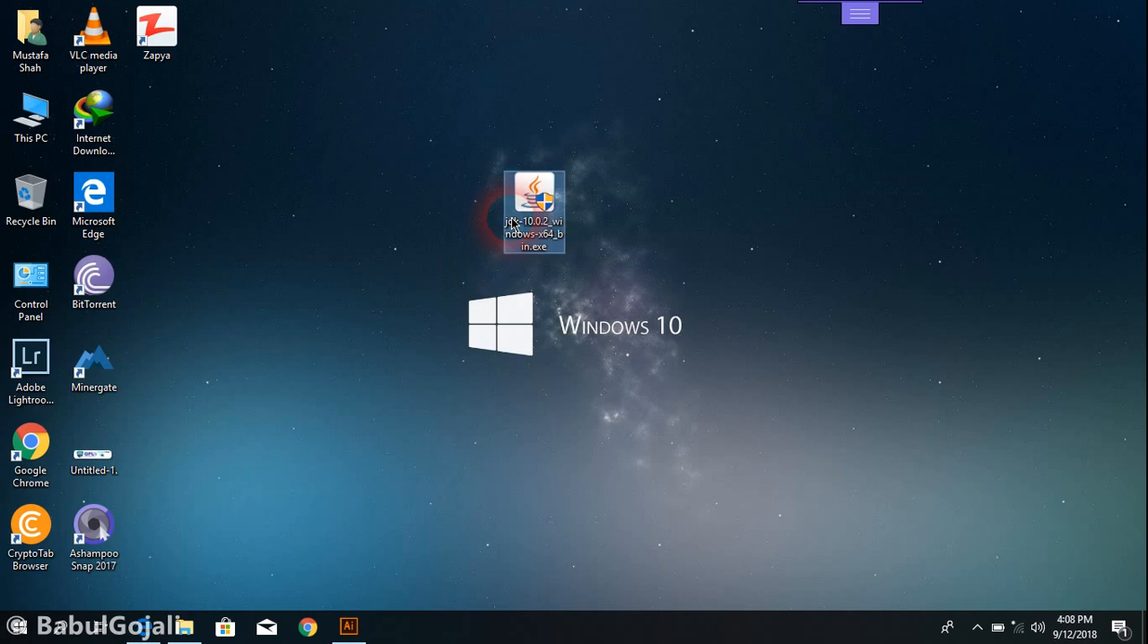
pyautogui.click(500, 276)
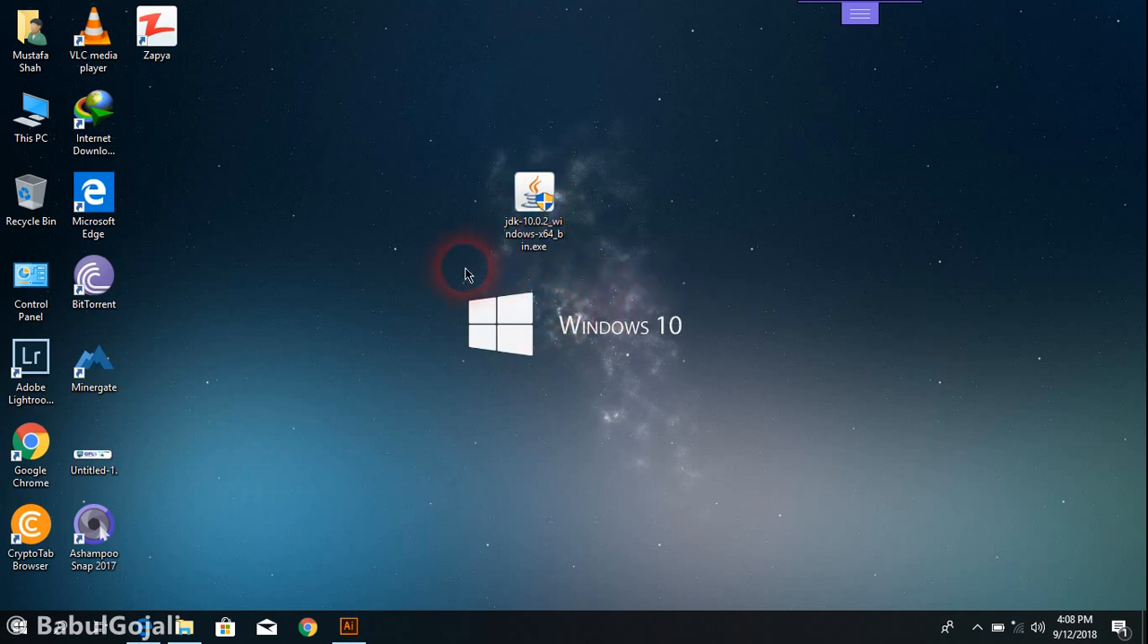
pyautogui.rightClick(433, 276)
pyautogui.click(444, 311)
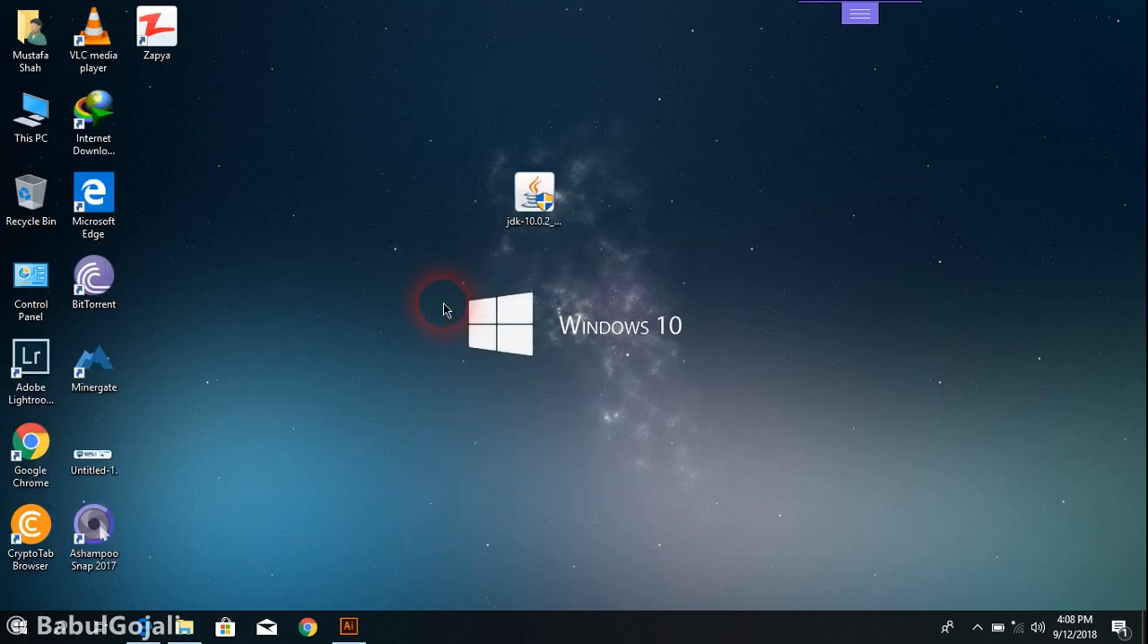
pyautogui.rightClick(443, 310)
pyautogui.click(453, 353)
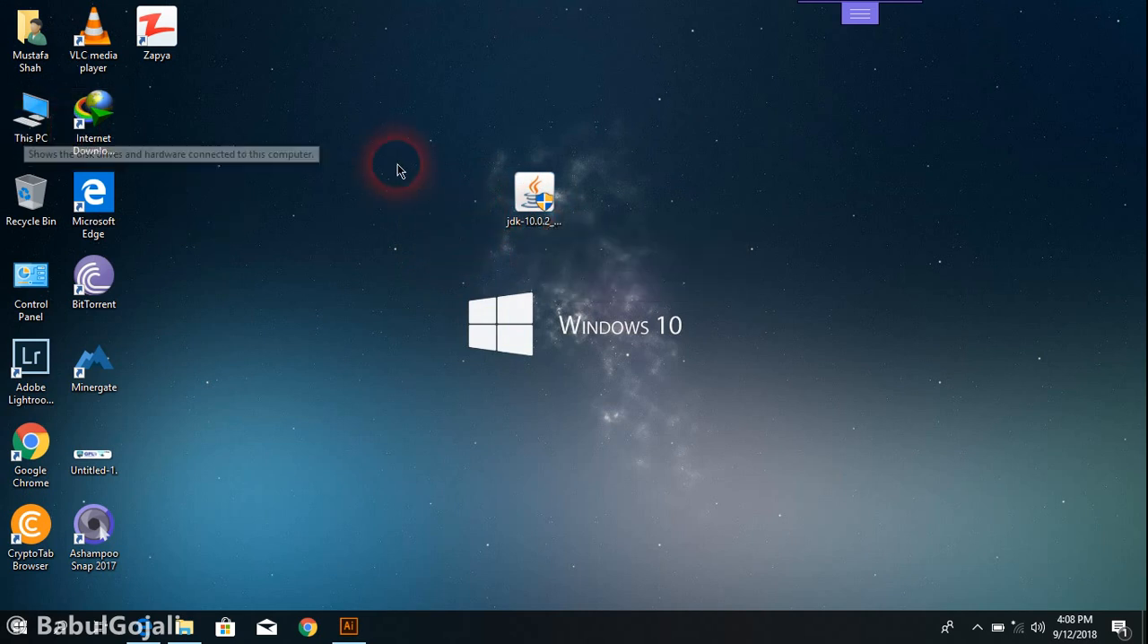
# Open the Java installation folder at C:\Program Files\Java in File Explorer
pyautogui.doubleClick(26, 149)
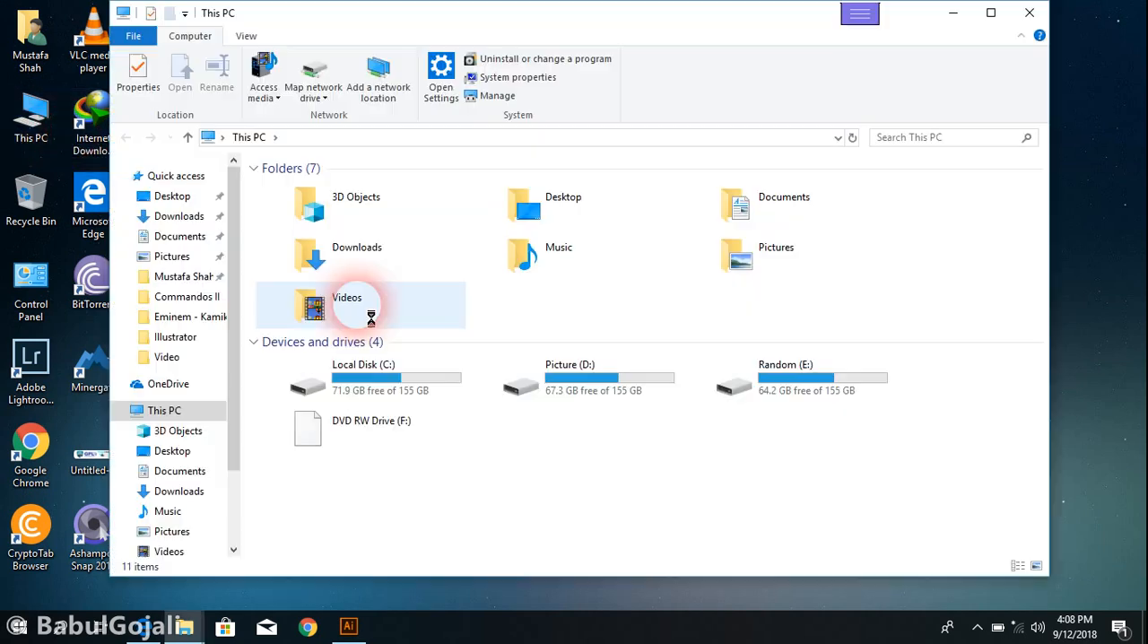
pyautogui.rightClick(378, 325)
pyautogui.click(281, 379)
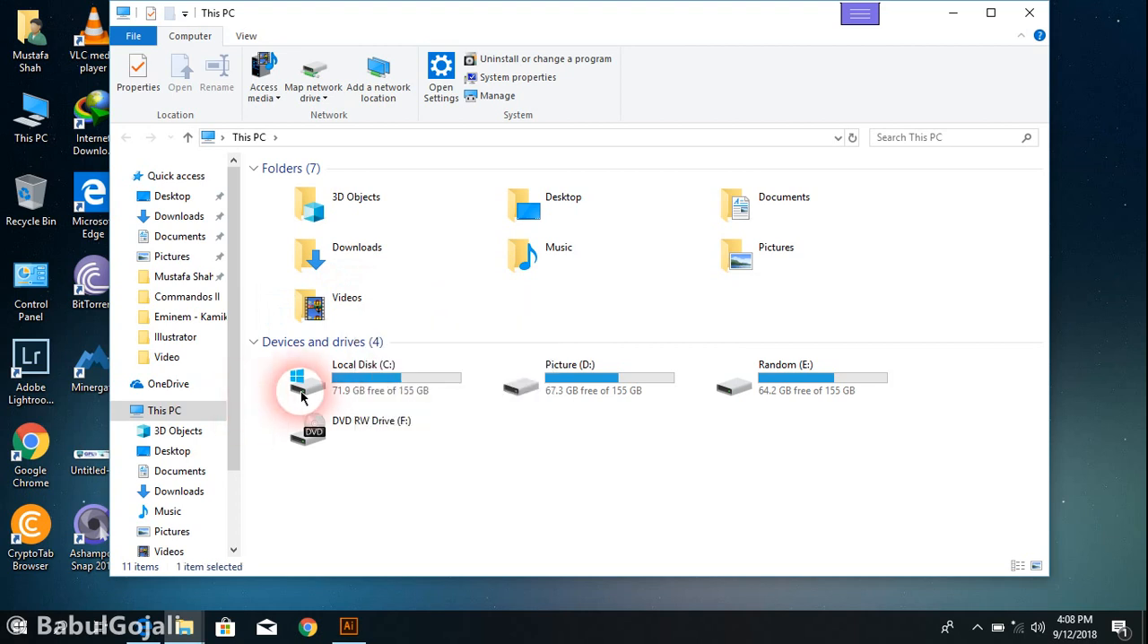
pyautogui.doubleClick(287, 380)
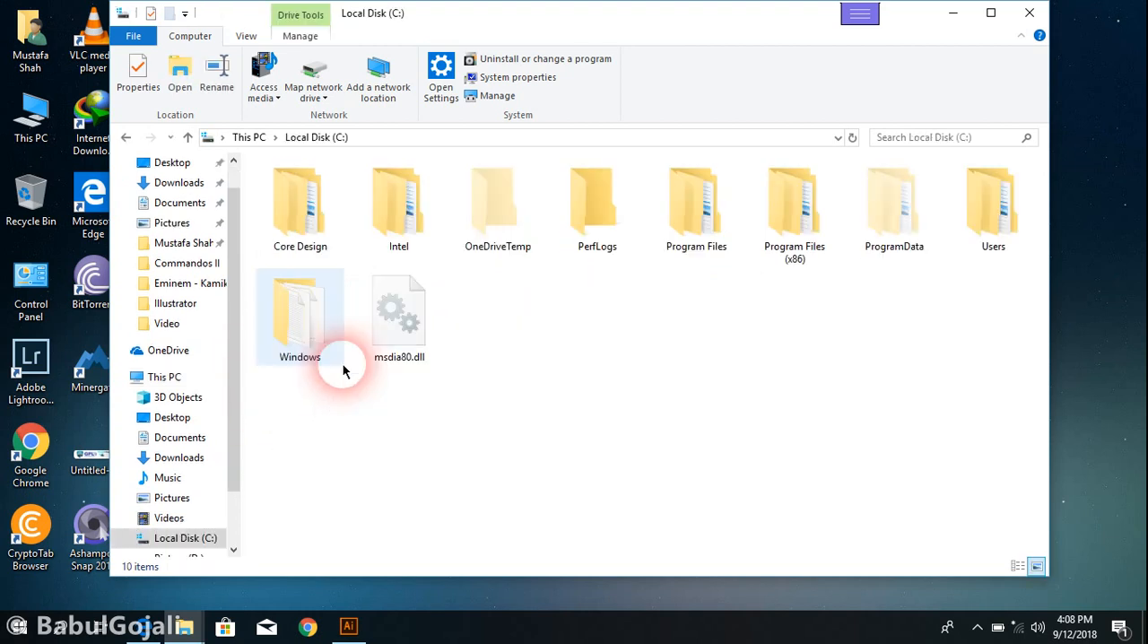
pyautogui.doubleClick(696, 246)
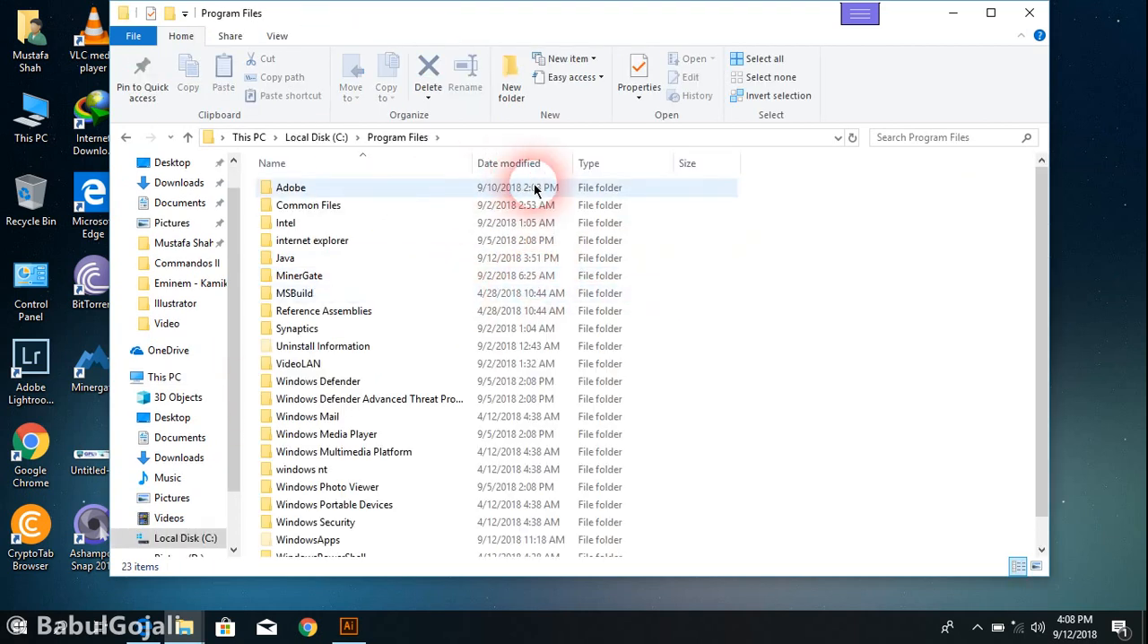
pyautogui.doubleClick(355, 257)
pyautogui.moveTo(353, 250); pyautogui.dragTo(342, 289)
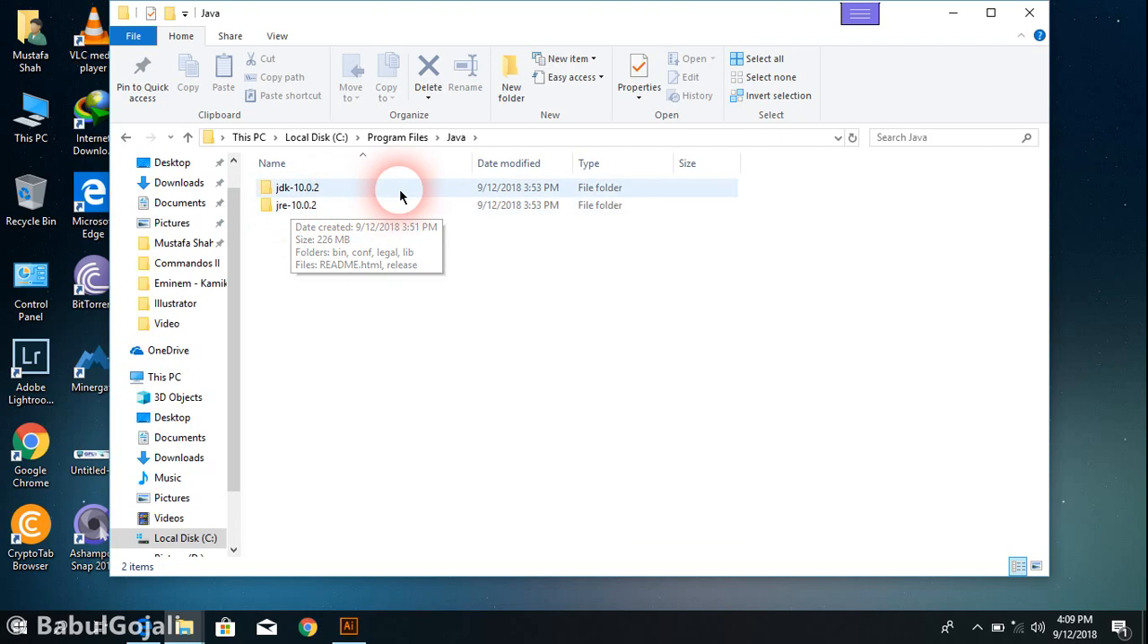
# Run the command java in a Command Prompt to check whether it is recognized, and close the prompt
pyautogui.moveTo(544, 20); pyautogui.dragTo(650, 126)
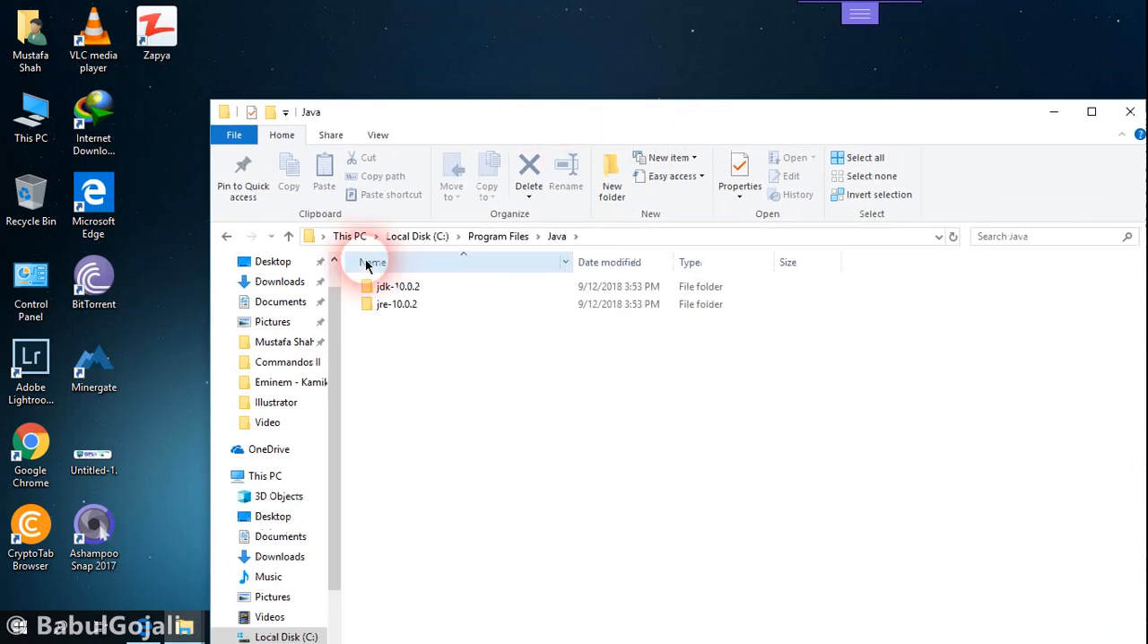
pyautogui.press('super+r')
pyautogui.press('Return')
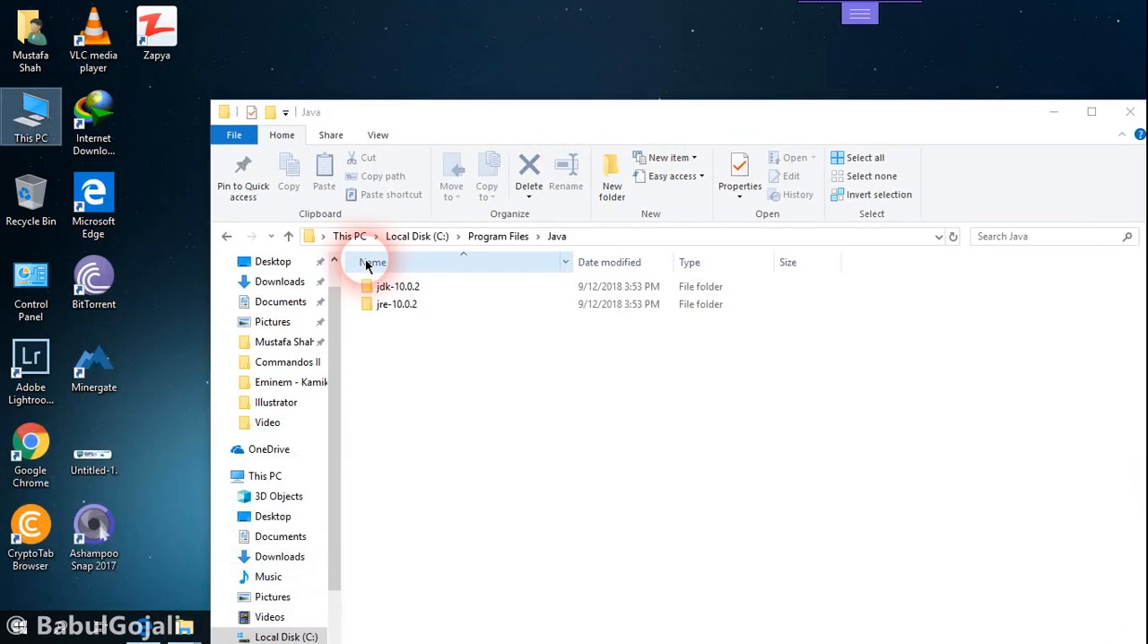
pyautogui.write('java')
pyautogui.press('Return')
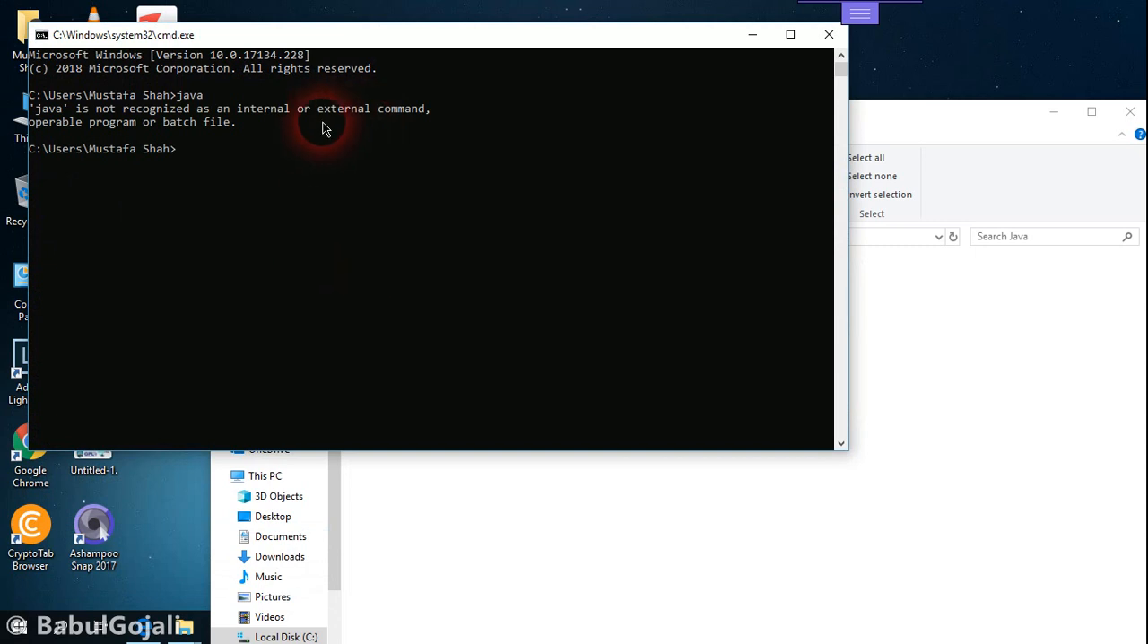
pyautogui.click(825, 36)
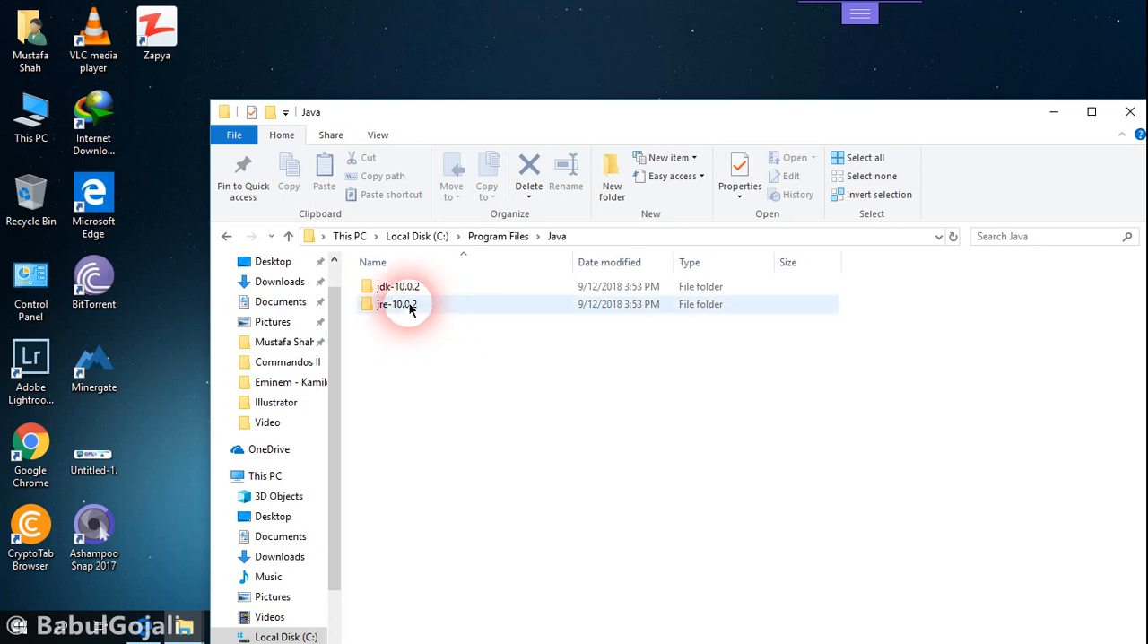
# Open the Environment Variables dialog through This PC's advanced system settings
pyautogui.moveTo(630, 108); pyautogui.dragTo(587, 25)
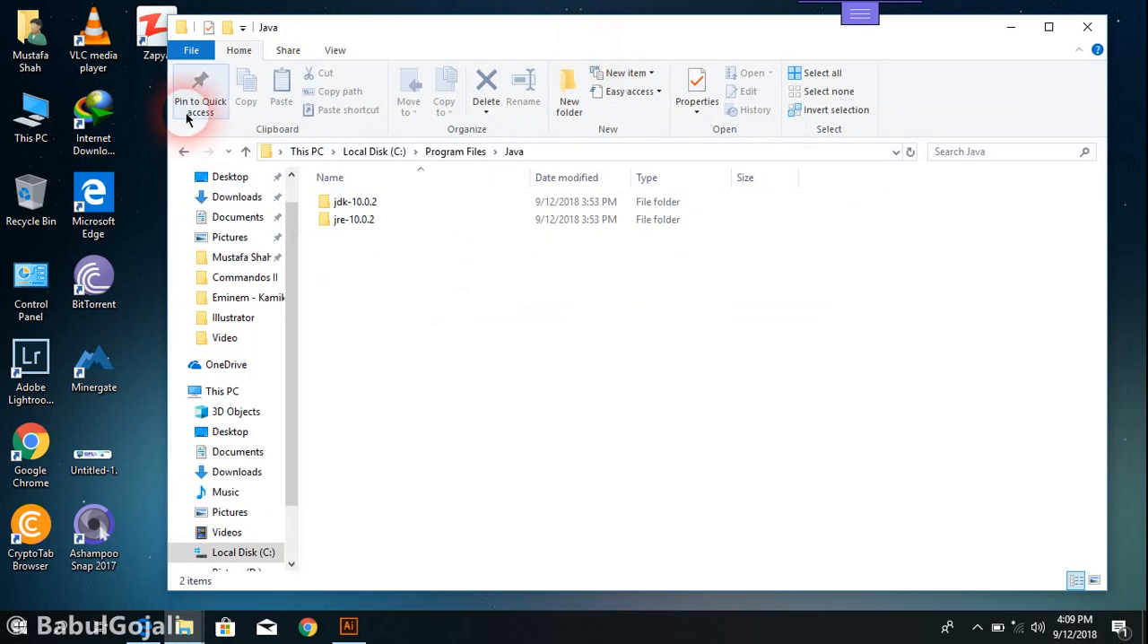
pyautogui.rightClick(27, 125)
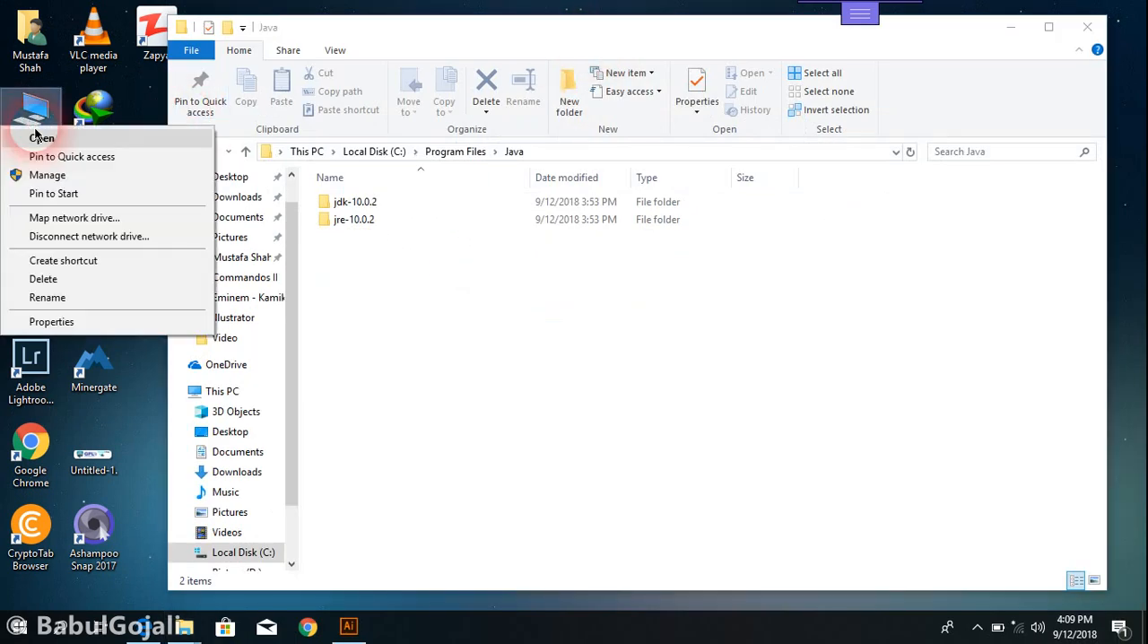
pyautogui.click(53, 321)
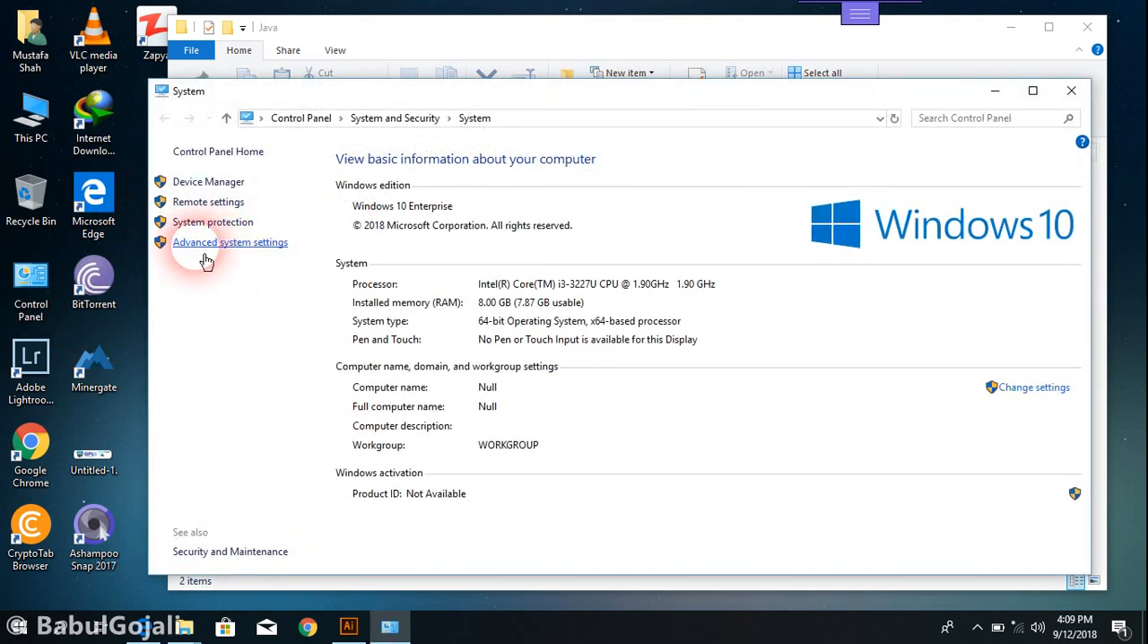
pyautogui.click(279, 242)
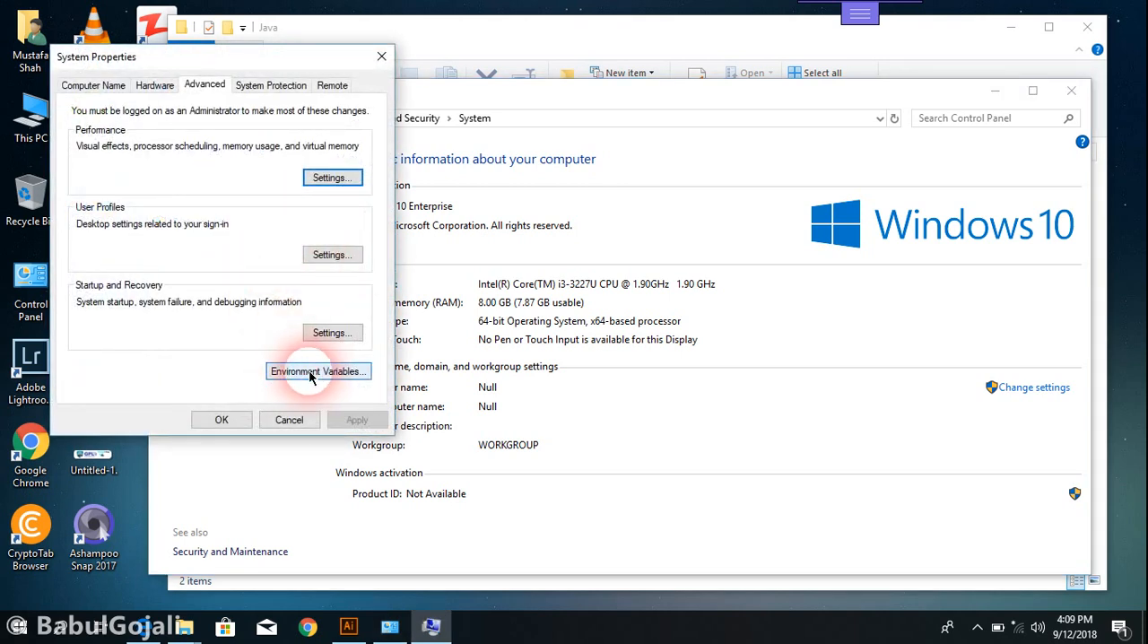
pyautogui.click(309, 375)
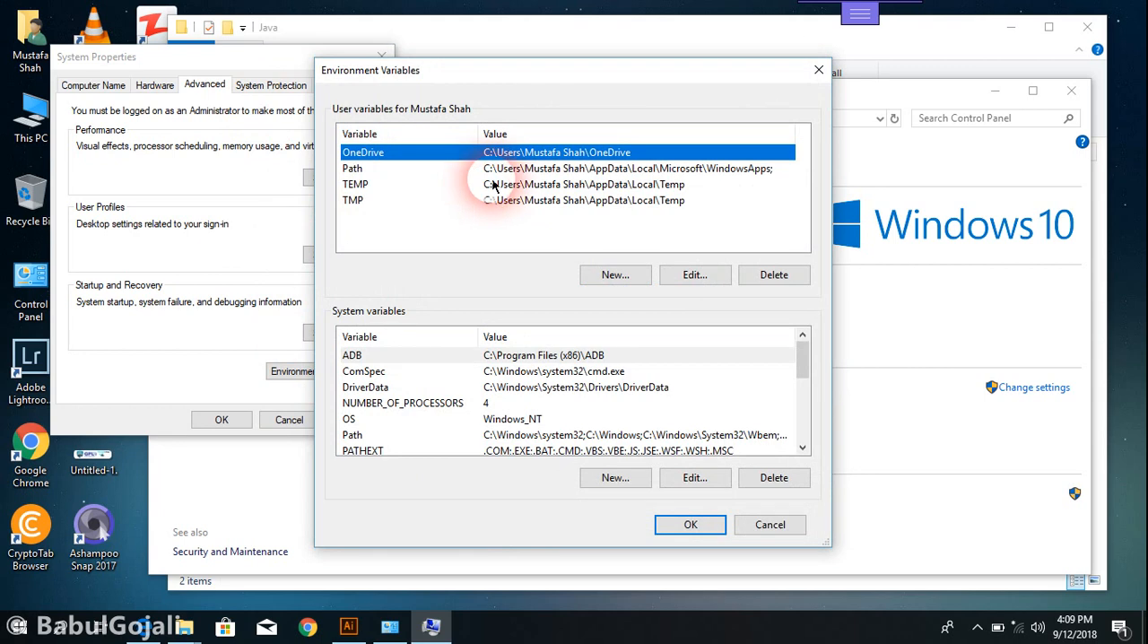
pyautogui.moveTo(559, 84); pyautogui.dragTo(443, 73)
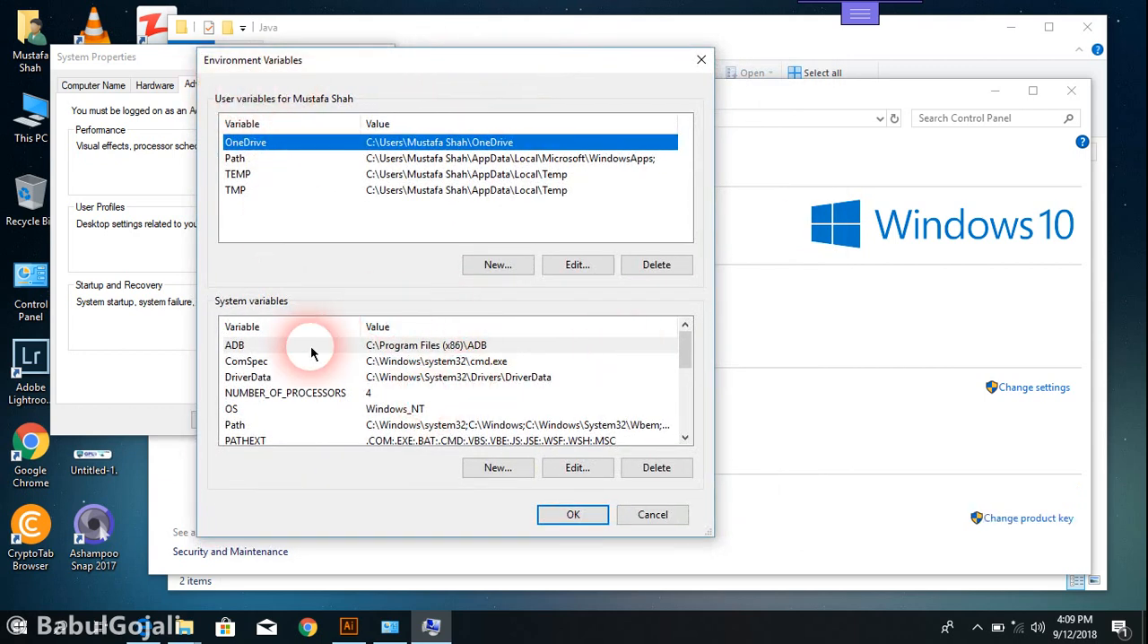
# Start a new system variable named JAVA_HOME and bring the Java folder window to the front
pyautogui.moveTo(681, 337); pyautogui.dragTo(676, 359)
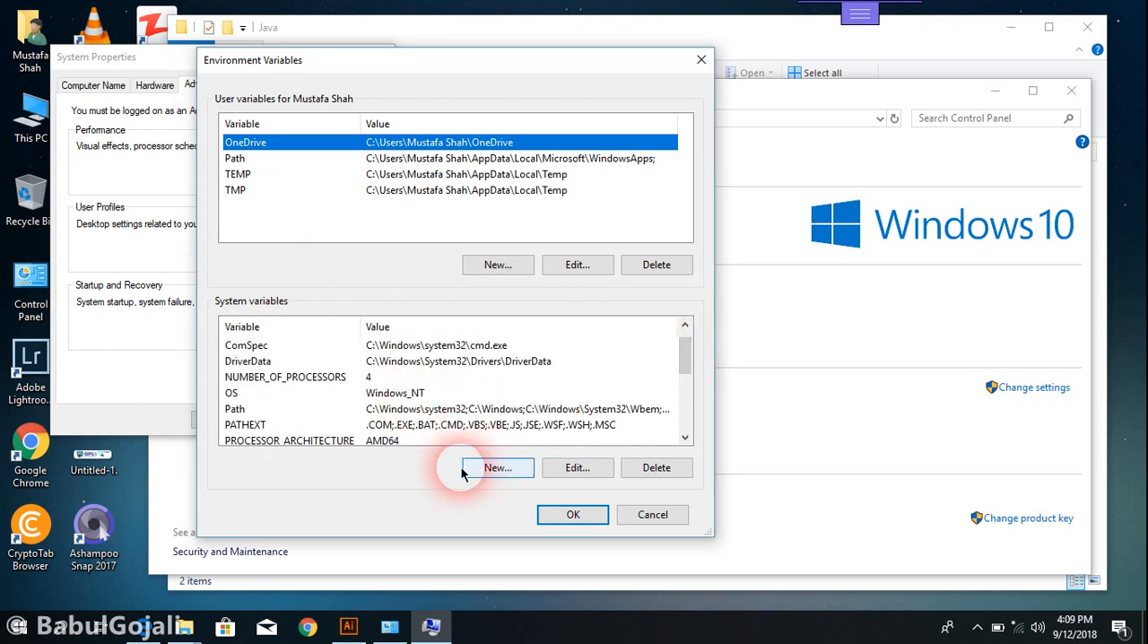
pyautogui.click(496, 467)
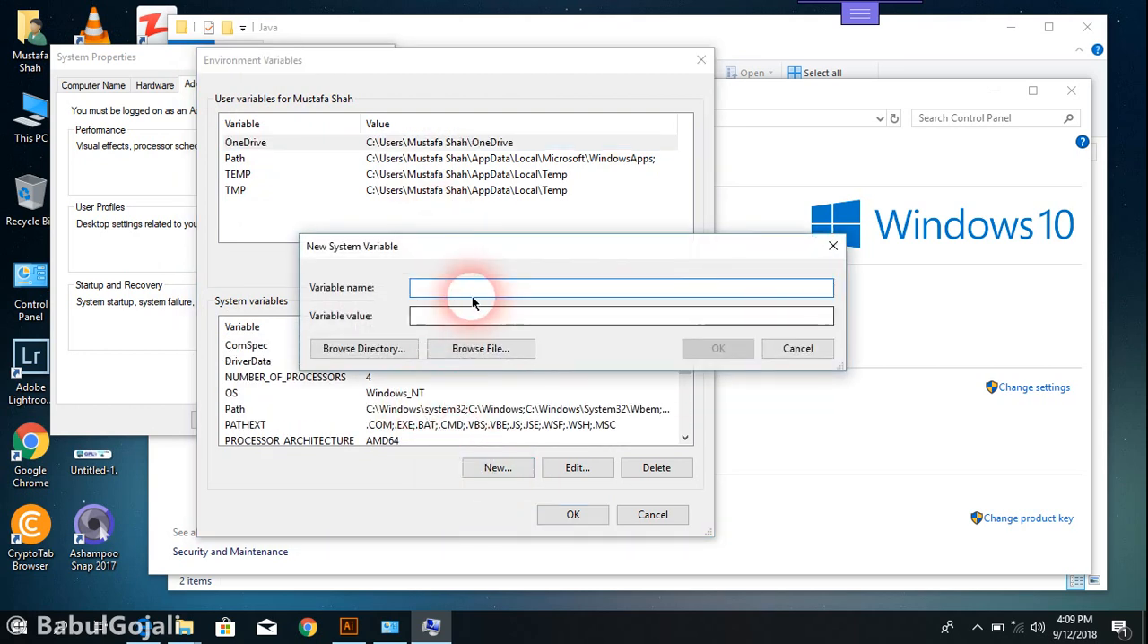
pyautogui.write('JAVA')
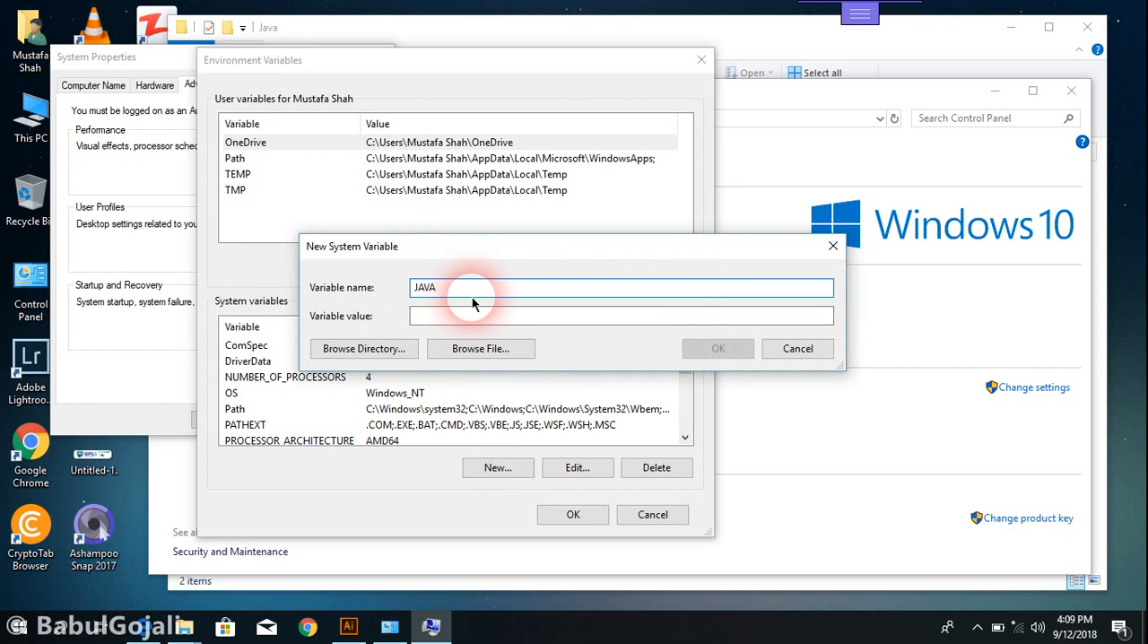
pyautogui.write('_HOME')
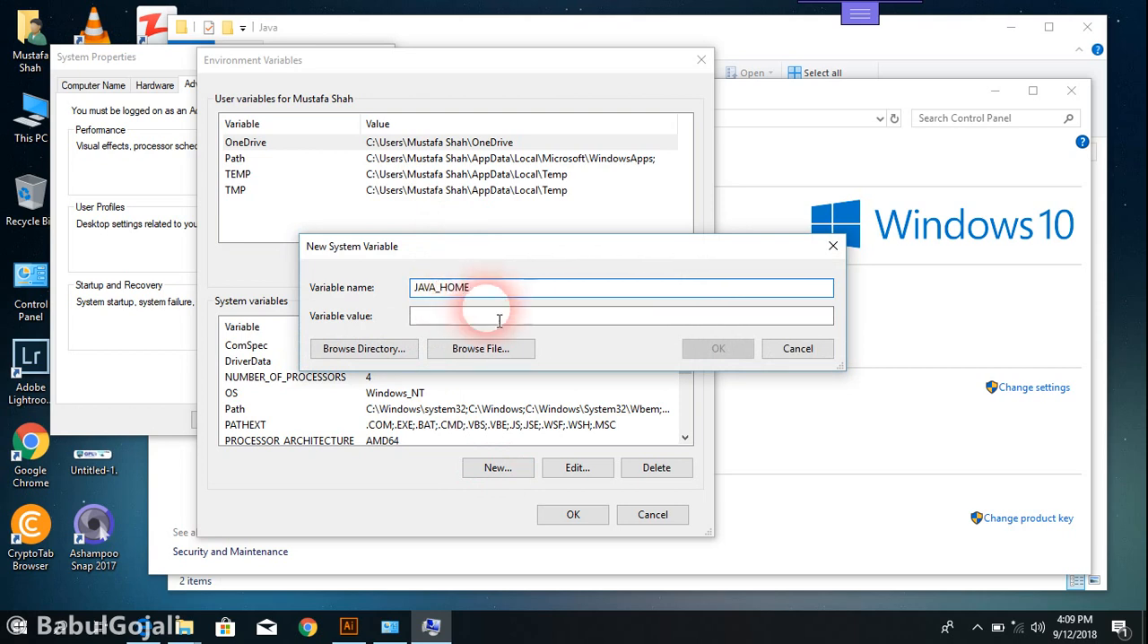
pyautogui.click(493, 318)
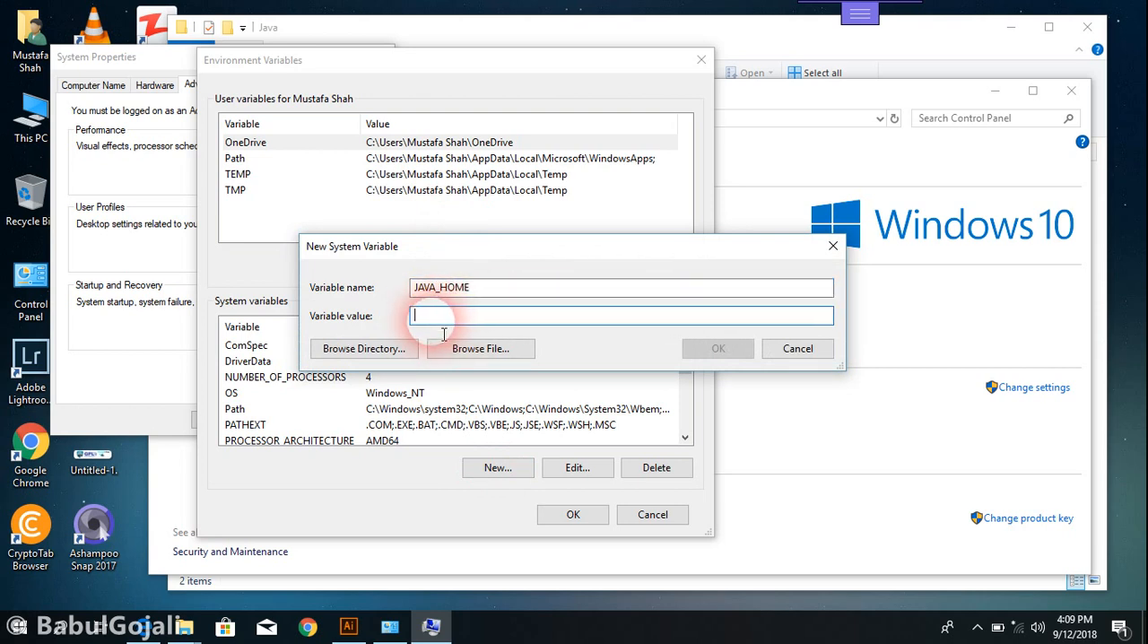
pyautogui.click(612, 582)
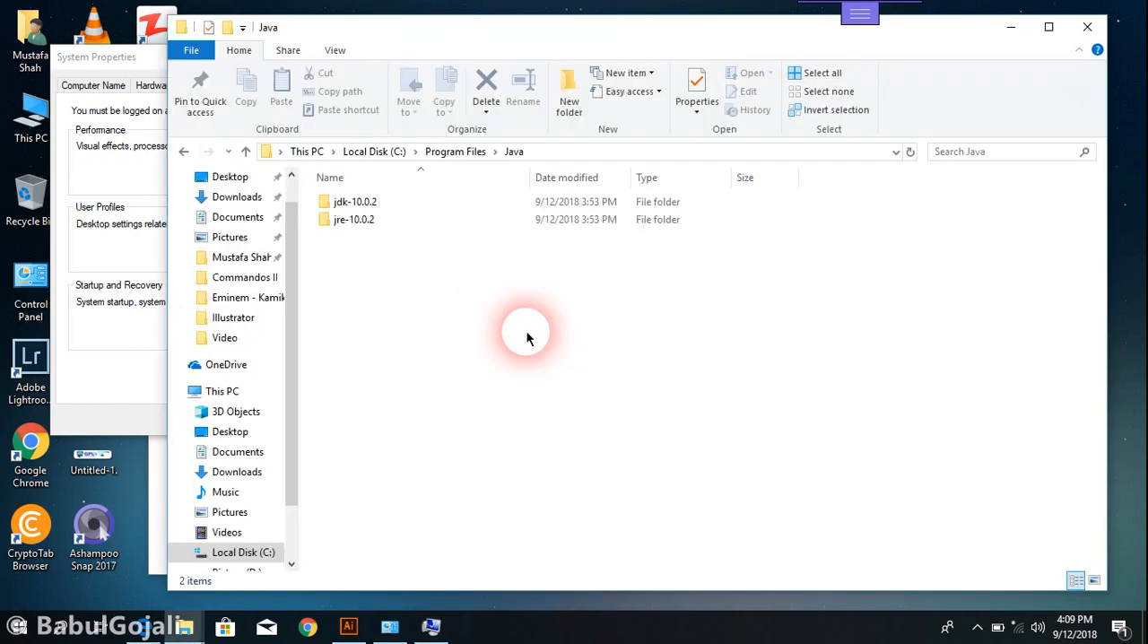
pyautogui.doubleClick(375, 204)
pyautogui.doubleClick(375, 204)
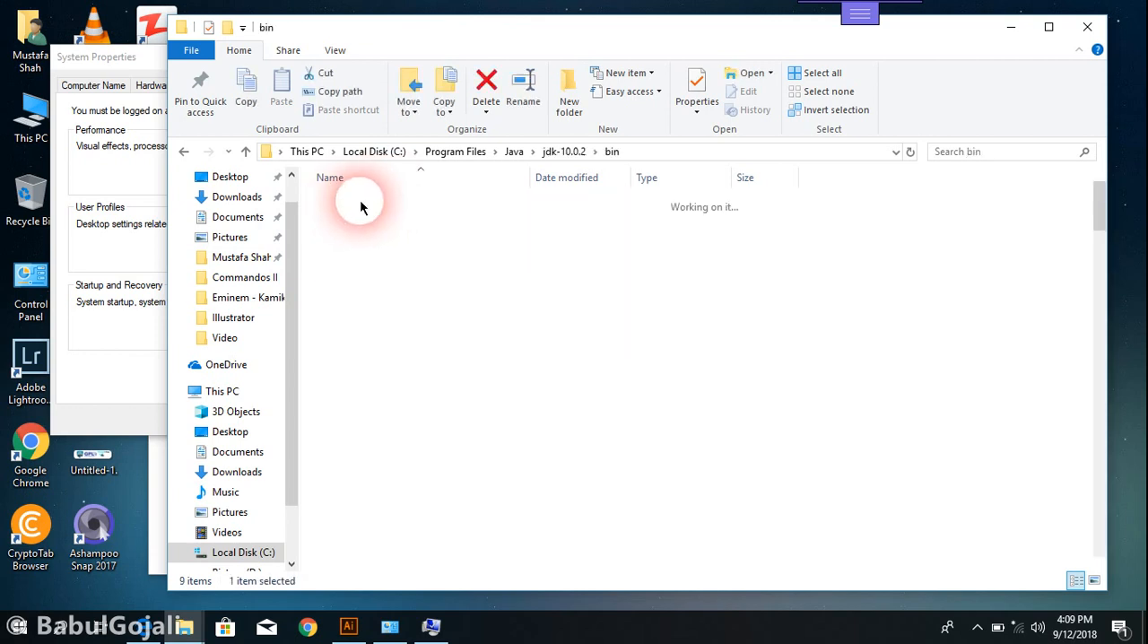
pyautogui.click(184, 151)
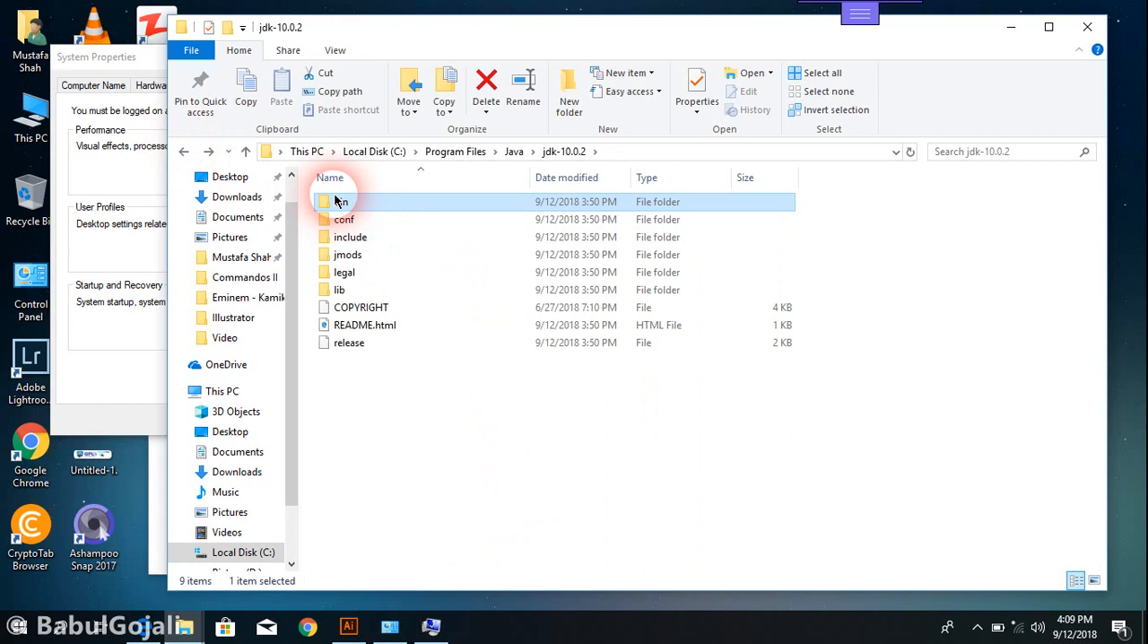
pyautogui.click(183, 150)
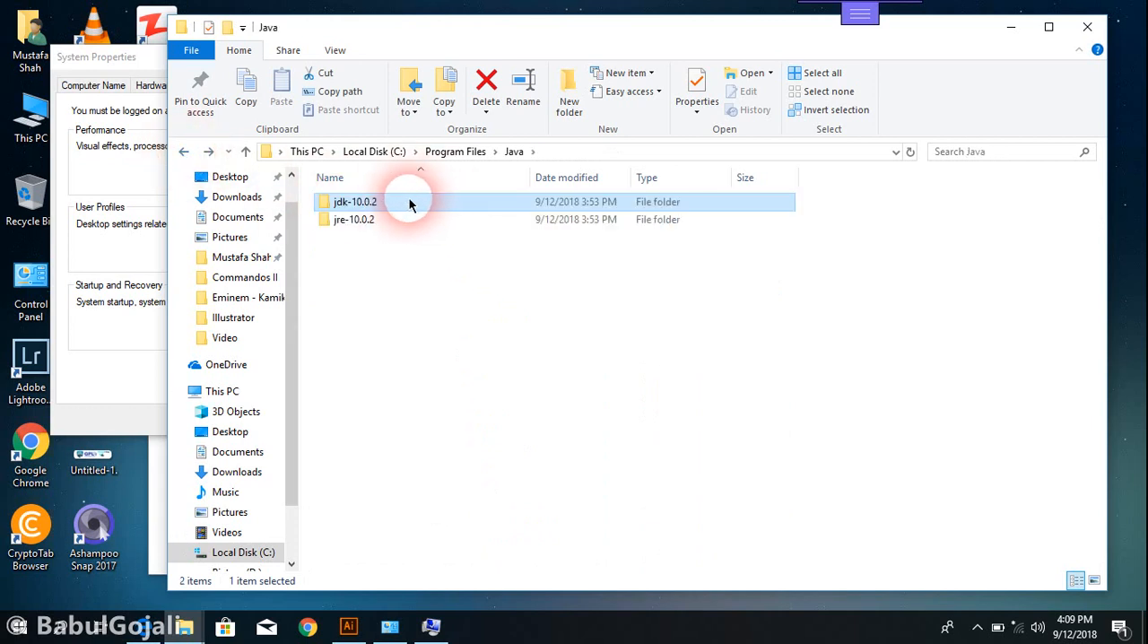
pyautogui.click(378, 202)
pyautogui.doubleClick(363, 204)
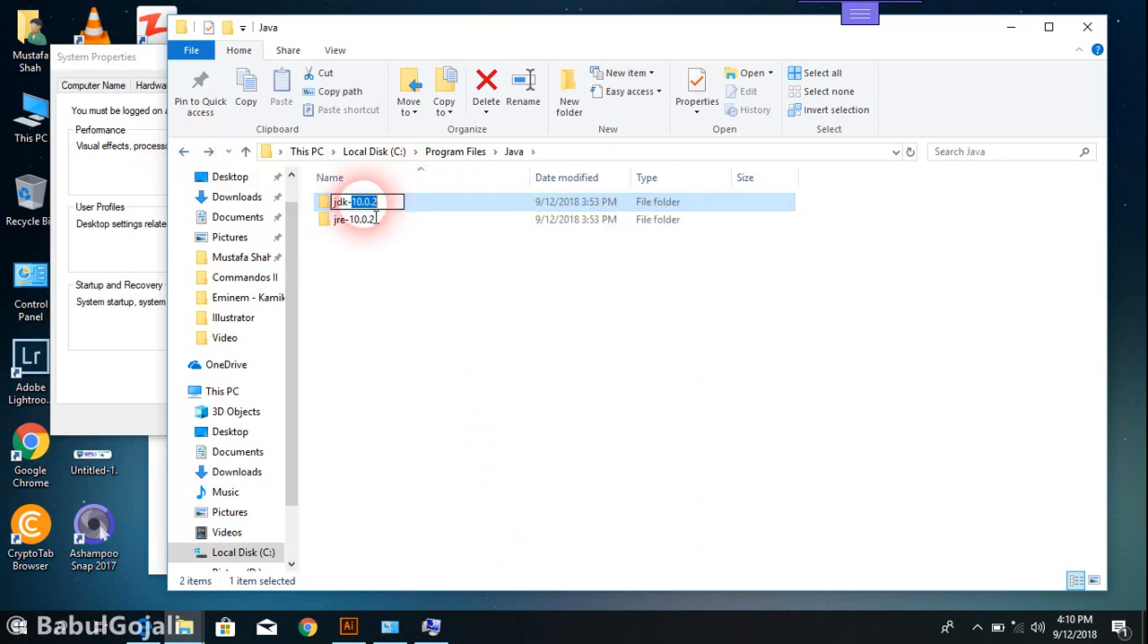
pyautogui.click(422, 200)
# Open the bin folder inside jdk-10.0.2 and copy its full path
pyautogui.doubleClick(415, 201)
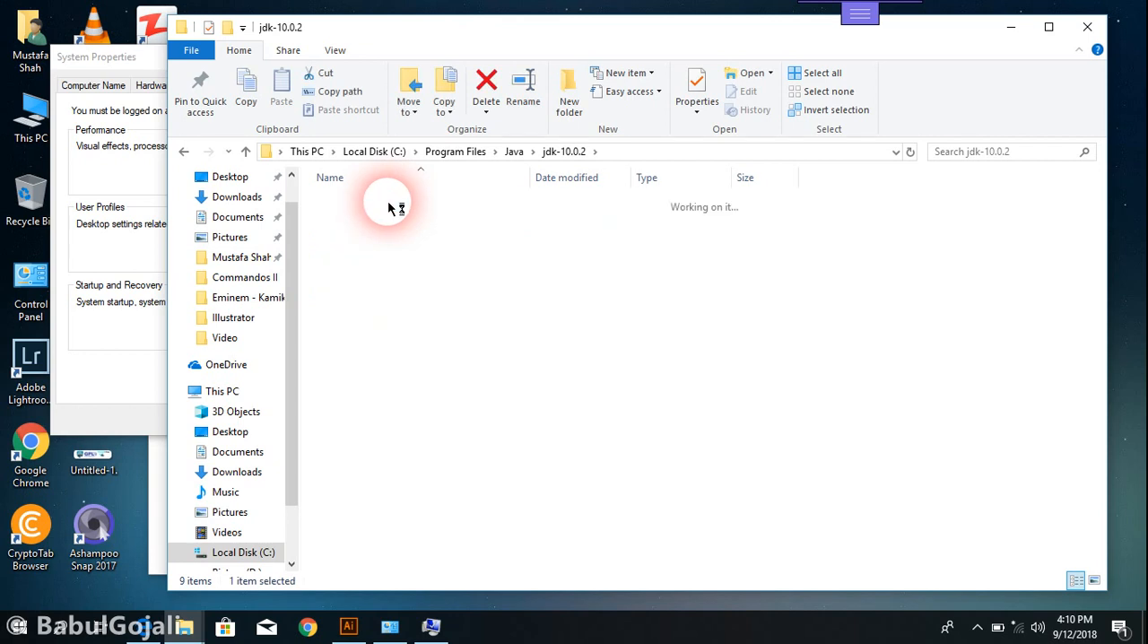
pyautogui.doubleClick(395, 202)
pyautogui.click(663, 154)
pyautogui.click(664, 156)
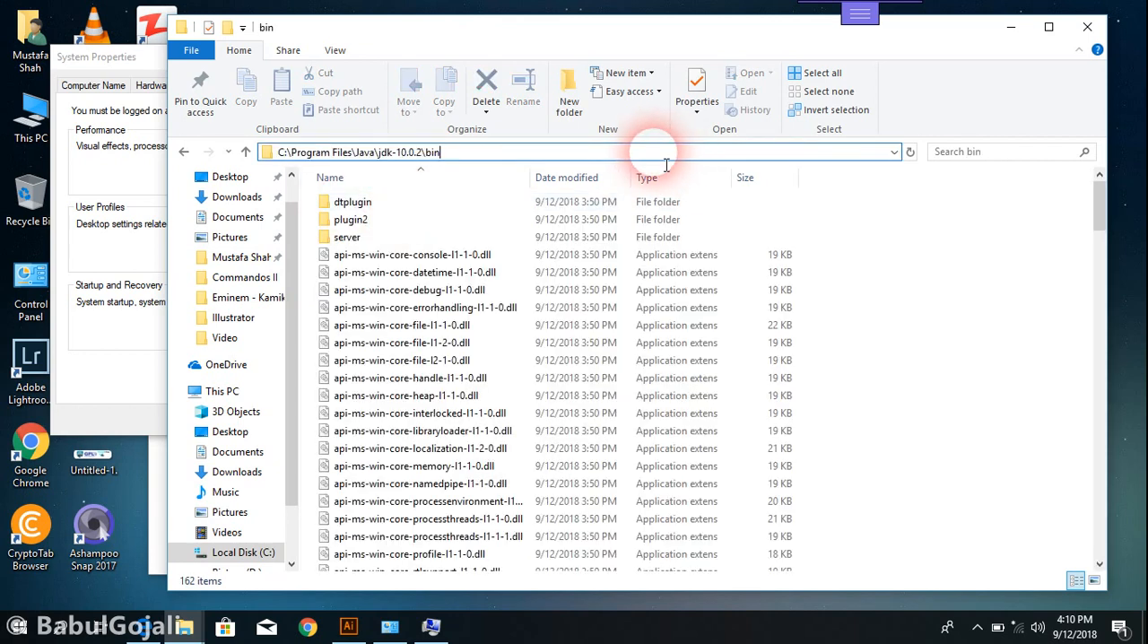
pyautogui.hotkey('ctrl', 'a')
pyautogui.hotkey('ctrl', 'c')
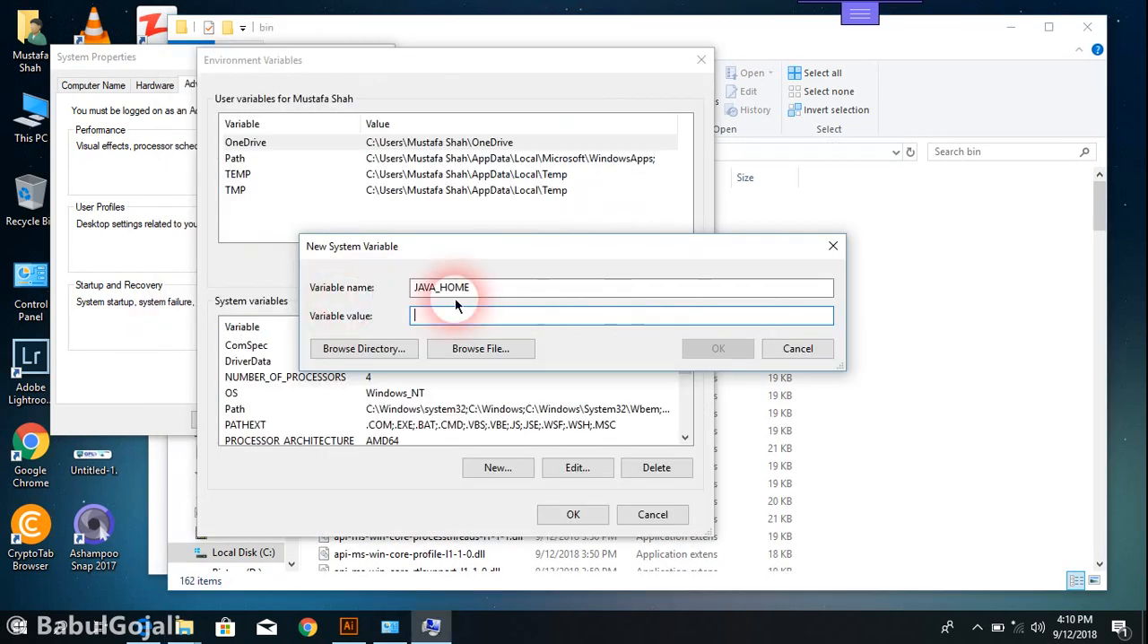
# Set the JAVA_HOME value to C:\Program Files\Java\jdk-10.0.2\bin and save the new system variable
pyautogui.click(461, 316)
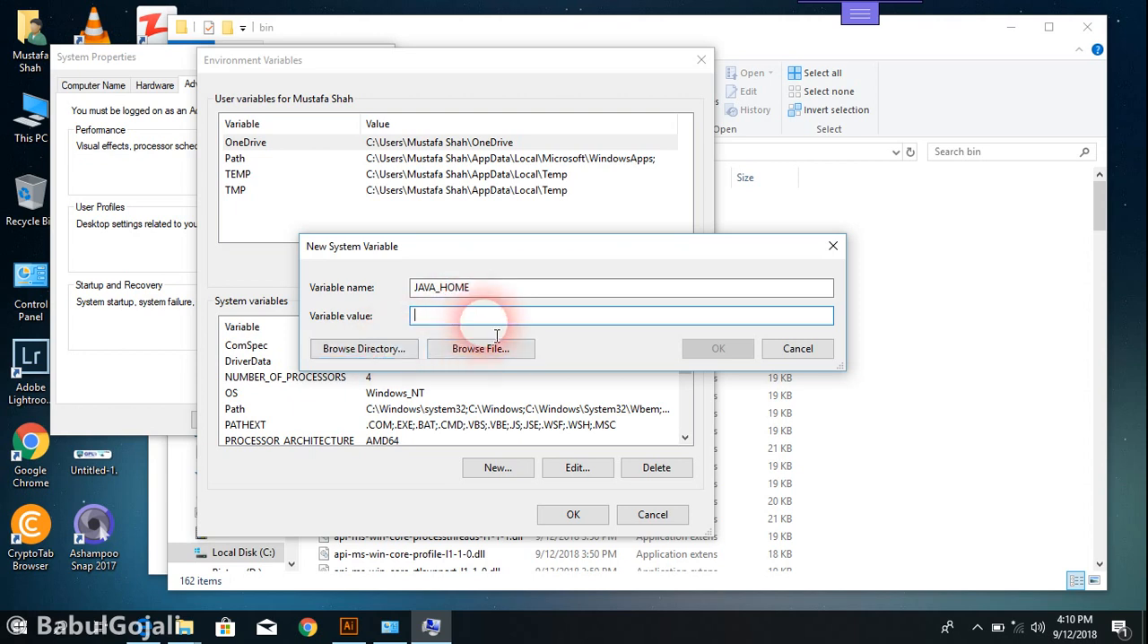
pyautogui.hotkey('ctrl', 'v')
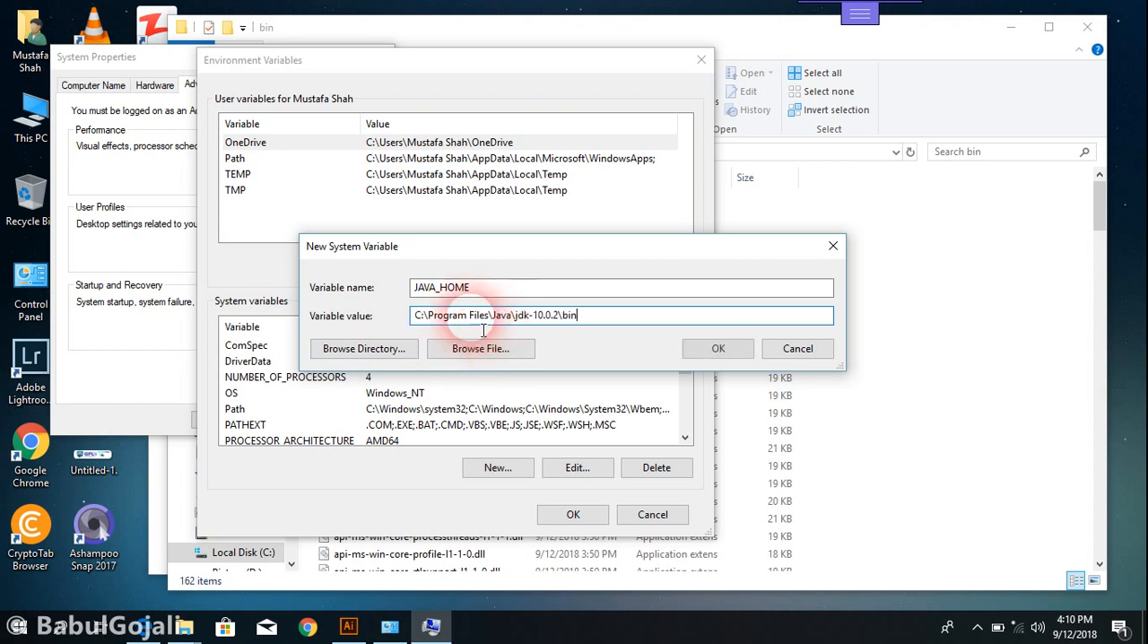
pyautogui.click(698, 352)
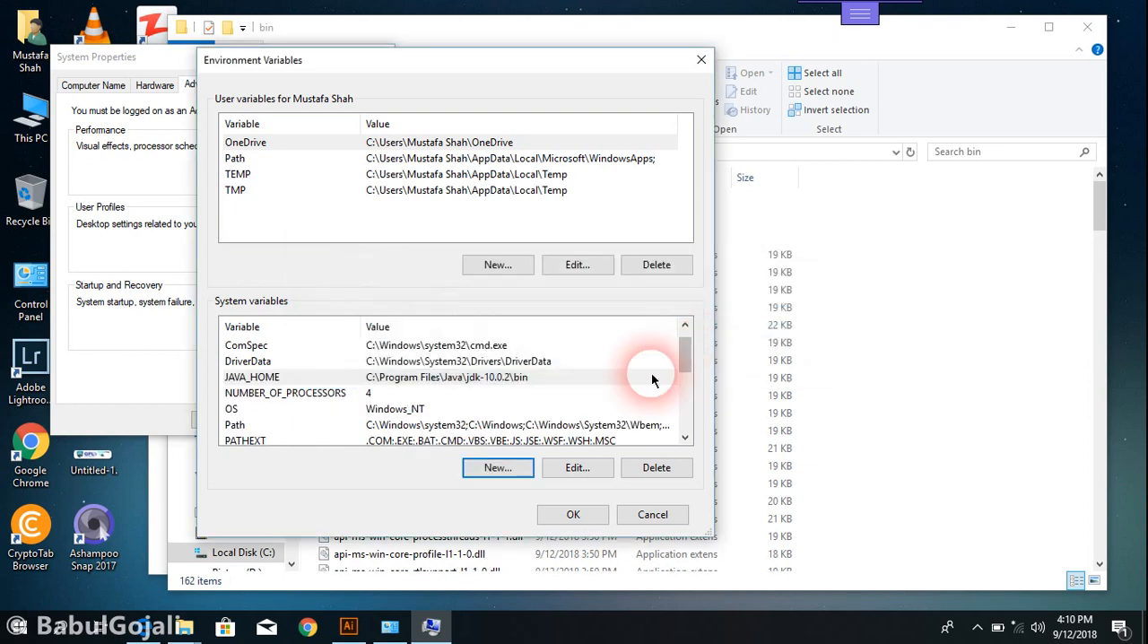
# Edit the system Path variable and add the entry C:\Program Files\Java\jdk-10.0.2\bin
pyautogui.click(309, 425)
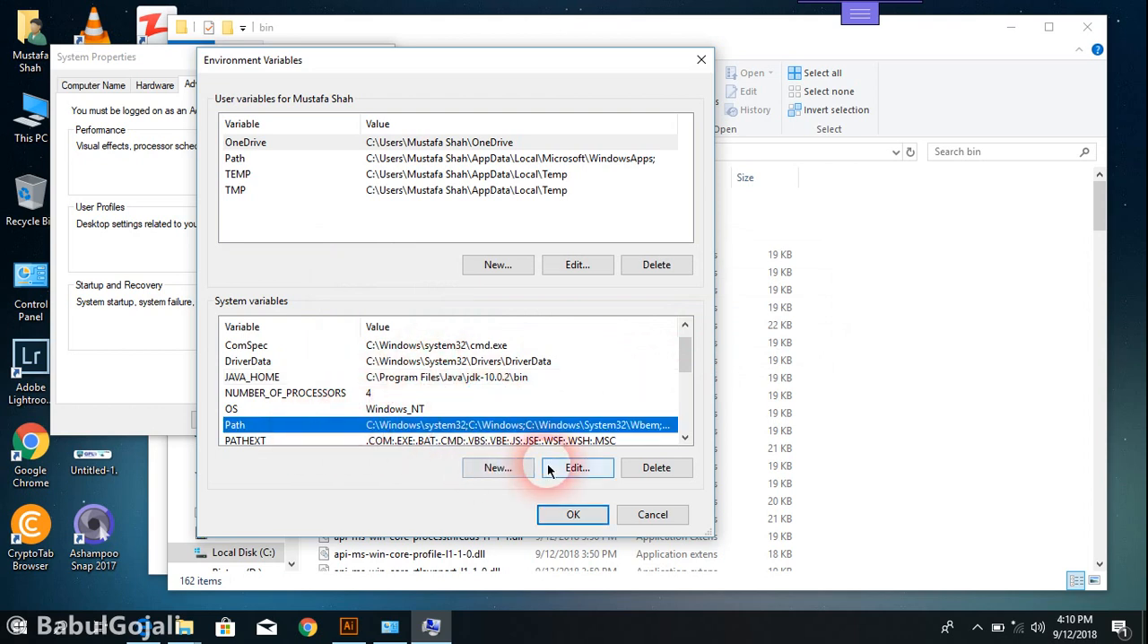
pyautogui.click(578, 467)
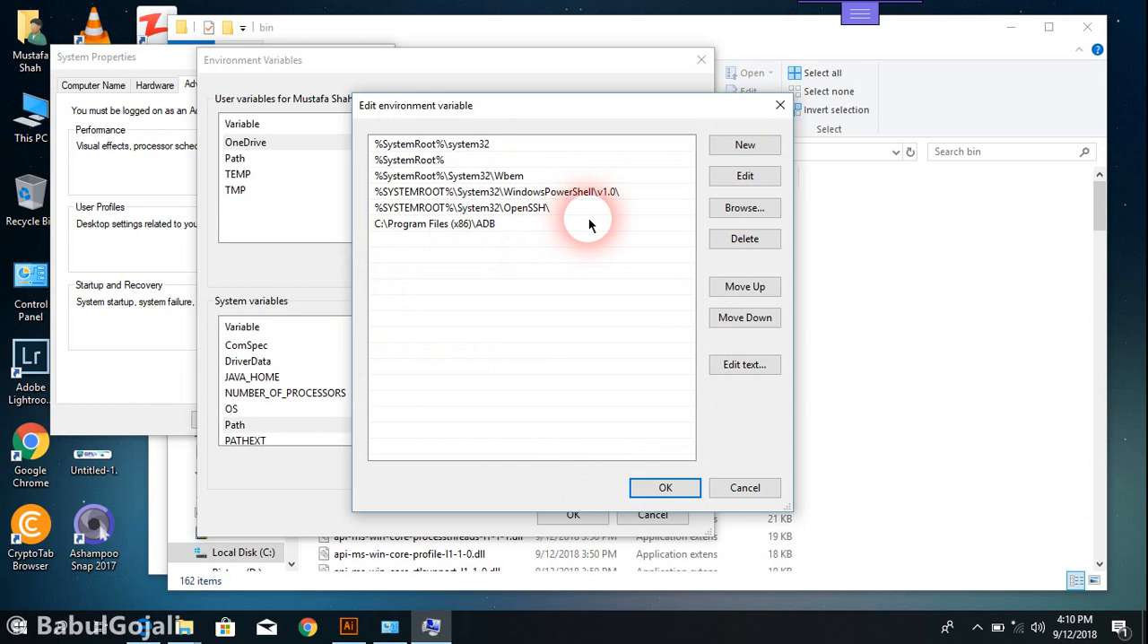
pyautogui.click(516, 225)
pyautogui.click(731, 148)
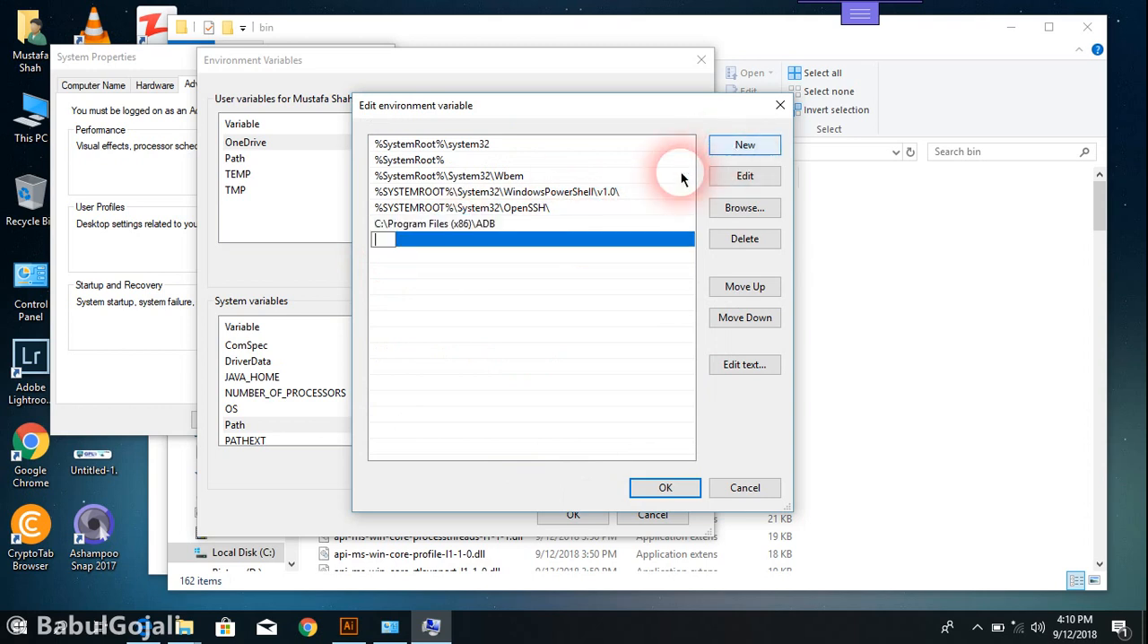
pyautogui.click(388, 247)
pyautogui.hotkey('ctrl', 'v')
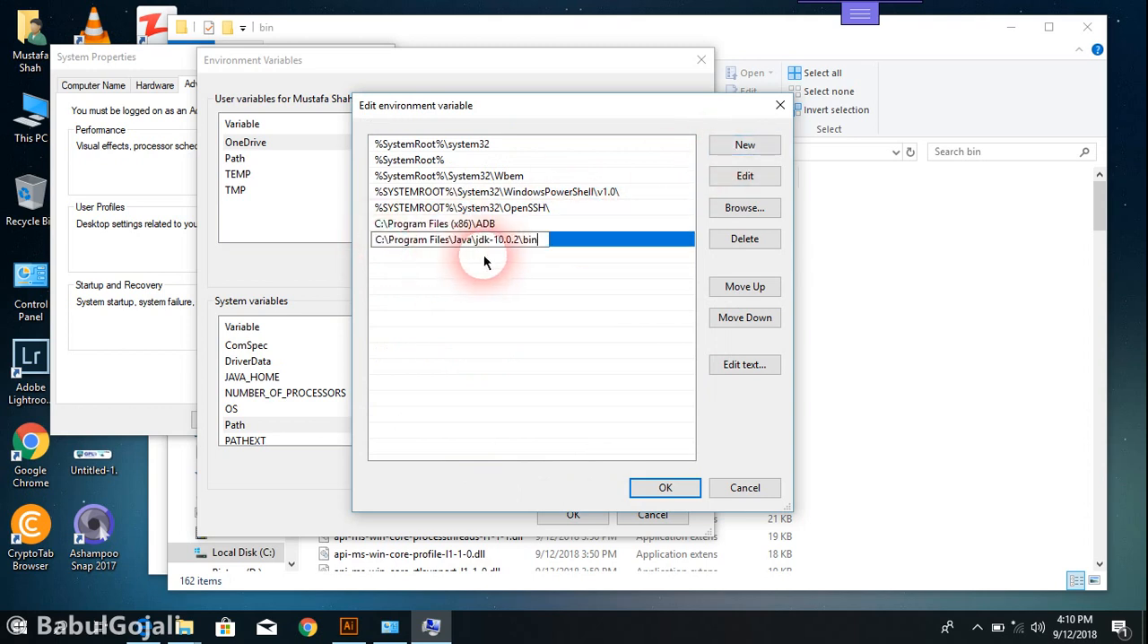
pyautogui.click(657, 261)
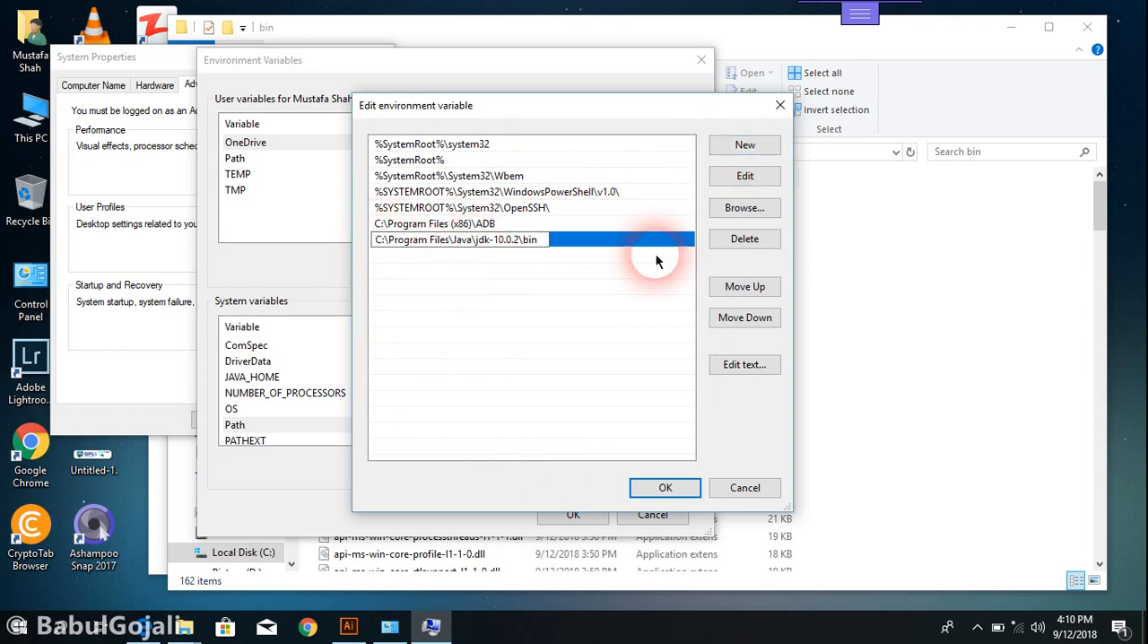
pyautogui.click(613, 429)
# Return to the Java folder window, open the bin folder inside jre-10.0.2, and copy its full path
pyautogui.click(331, 572)
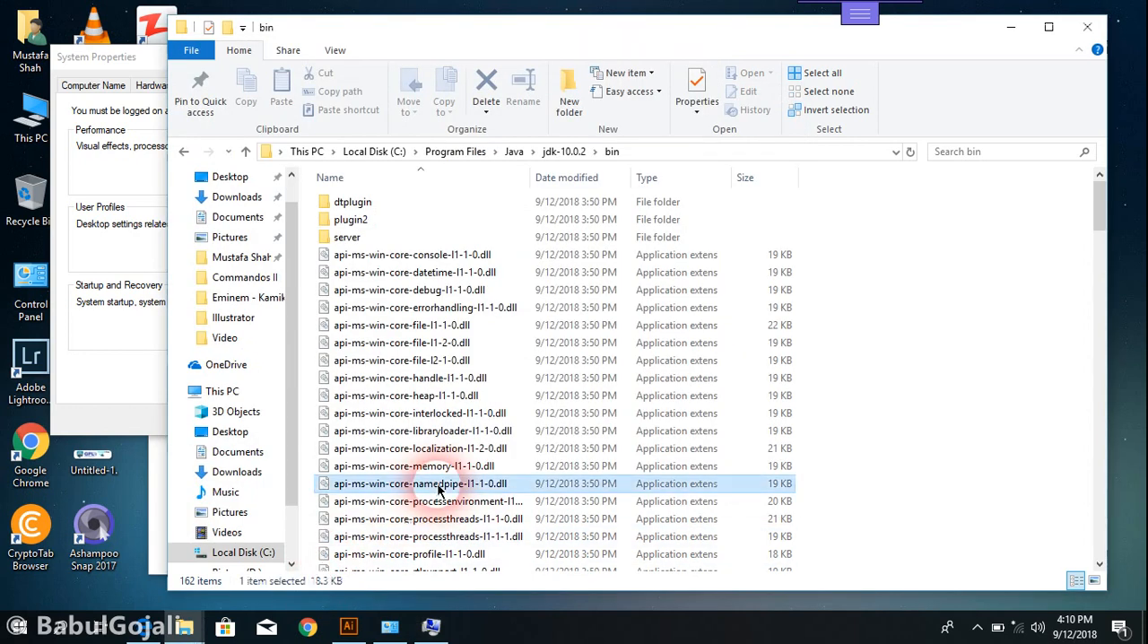
pyautogui.press('BackSpace')
pyautogui.press('BackSpace')
pyautogui.press('Down')
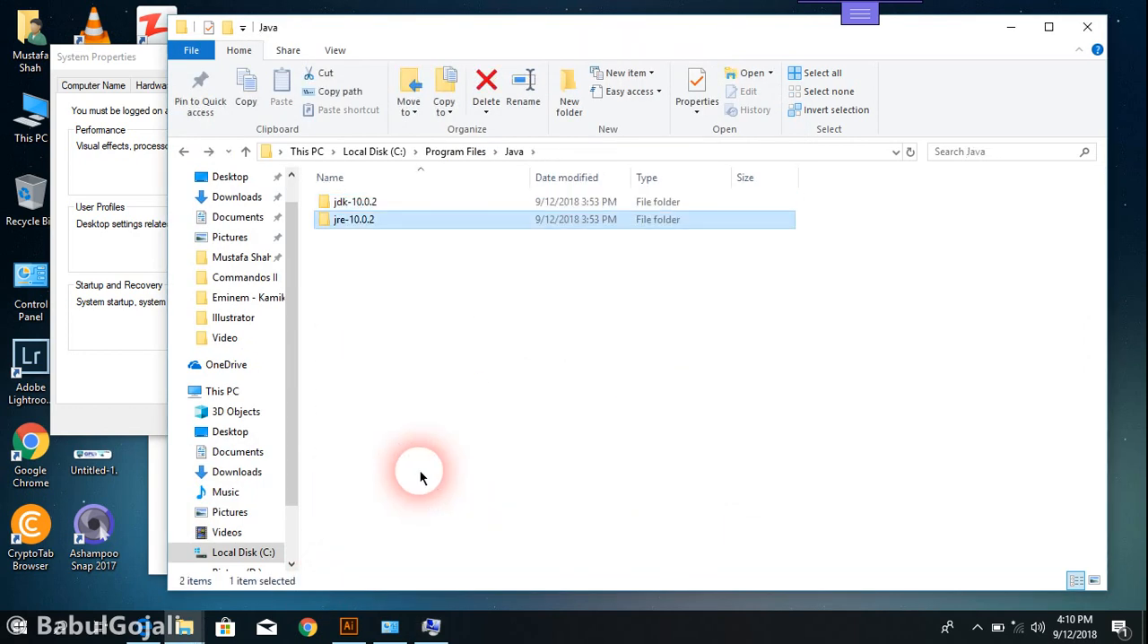
pyautogui.doubleClick(345, 222)
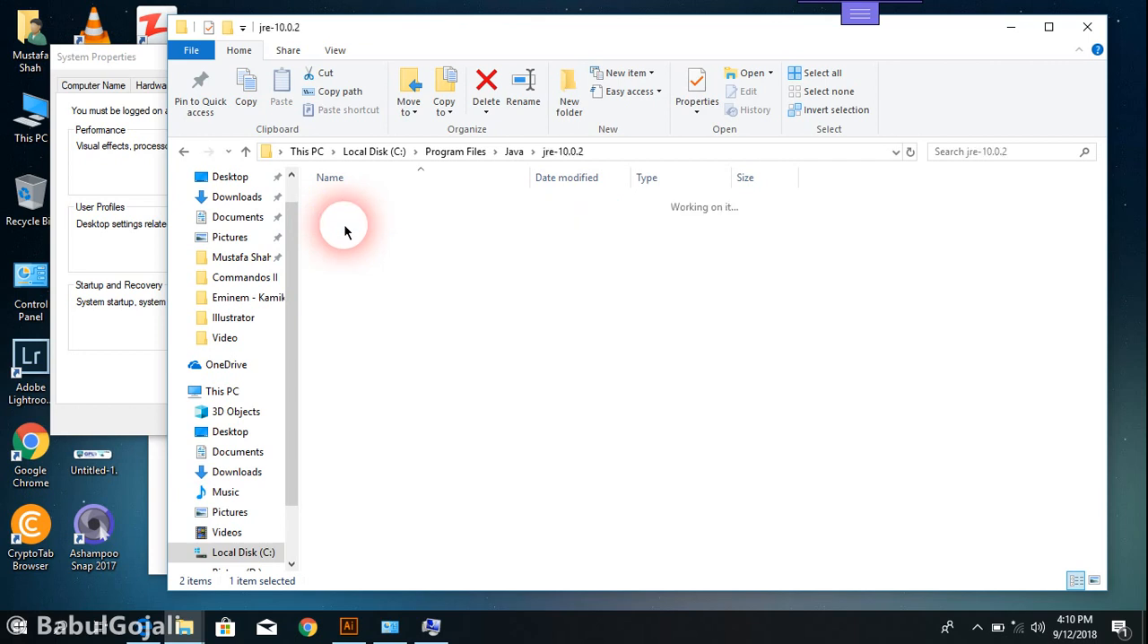
pyautogui.click(339, 203)
pyautogui.doubleClick(339, 203)
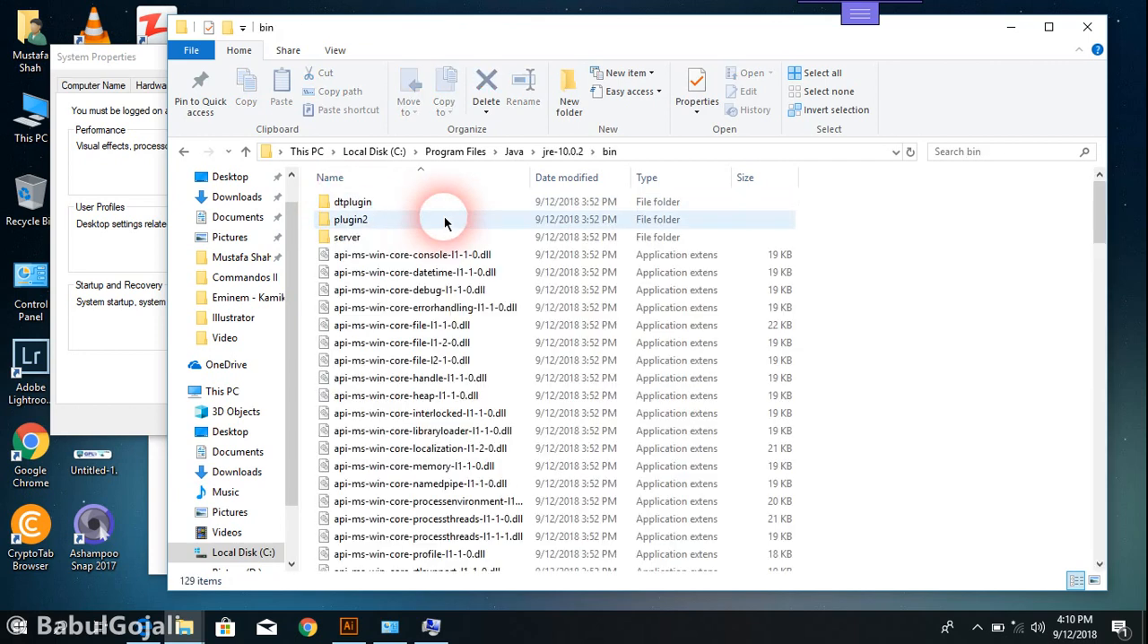
pyautogui.click(646, 152)
pyautogui.hotkey('ctrl', 'c')
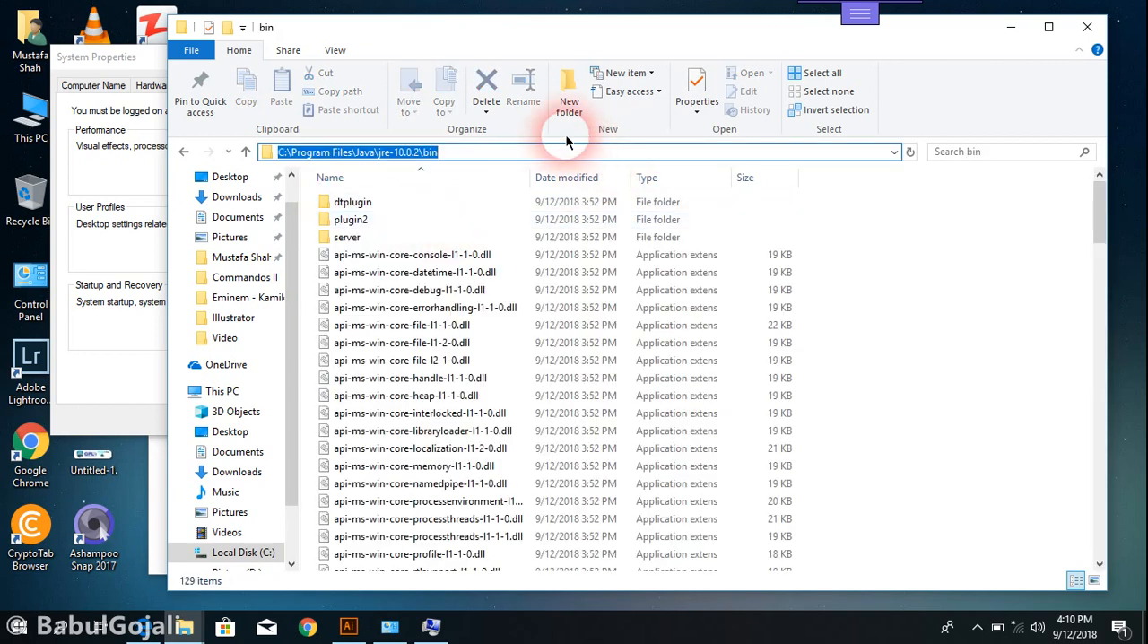
# Add C:\Program Files\Java\jre-10.0.2\bin as another entry of the system Path variable and save the list
pyautogui.click(56, 371)
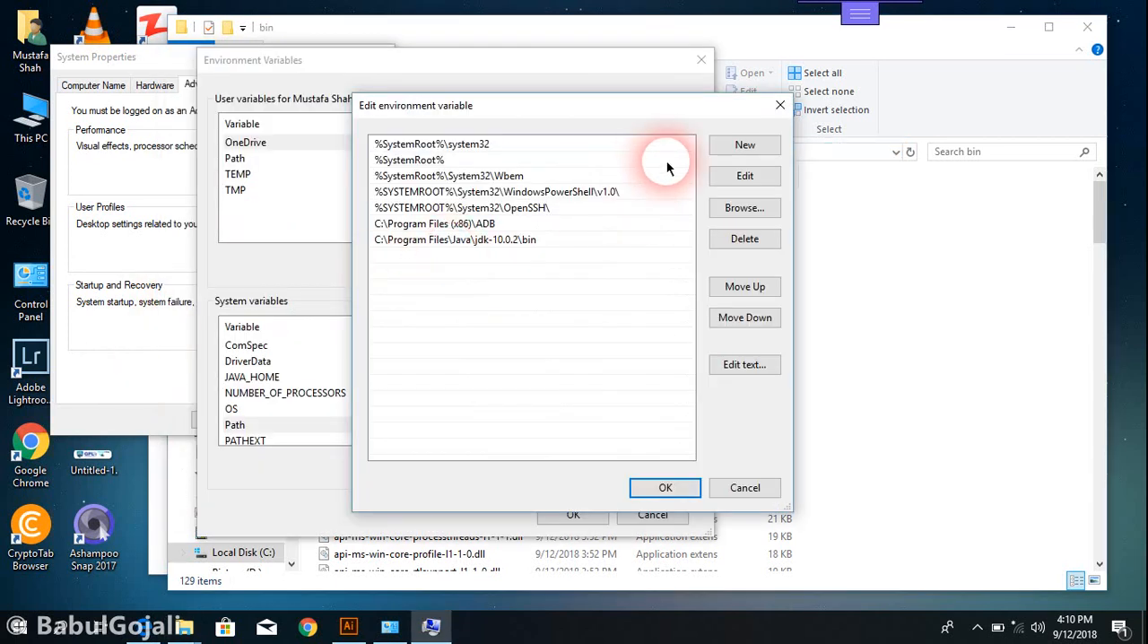
pyautogui.click(736, 146)
pyautogui.hotkey('ctrl', 'v')
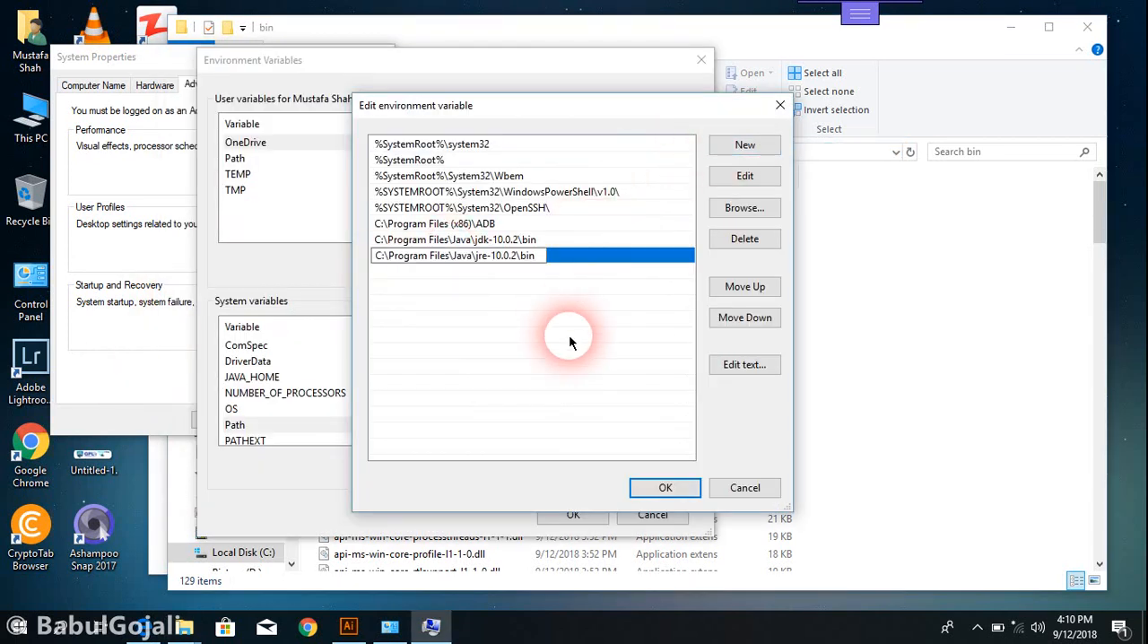
pyautogui.click(538, 316)
pyautogui.click(663, 485)
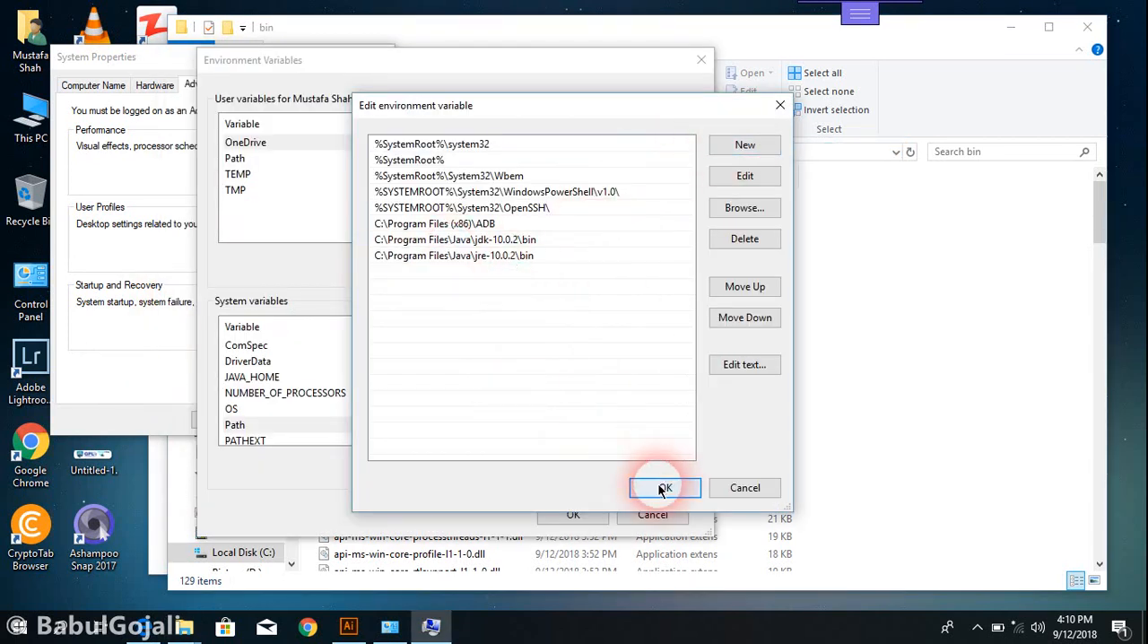
# Save the environment variables and close System Properties, the bin folder window and the System window
pyautogui.click(574, 514)
pyautogui.click(274, 408)
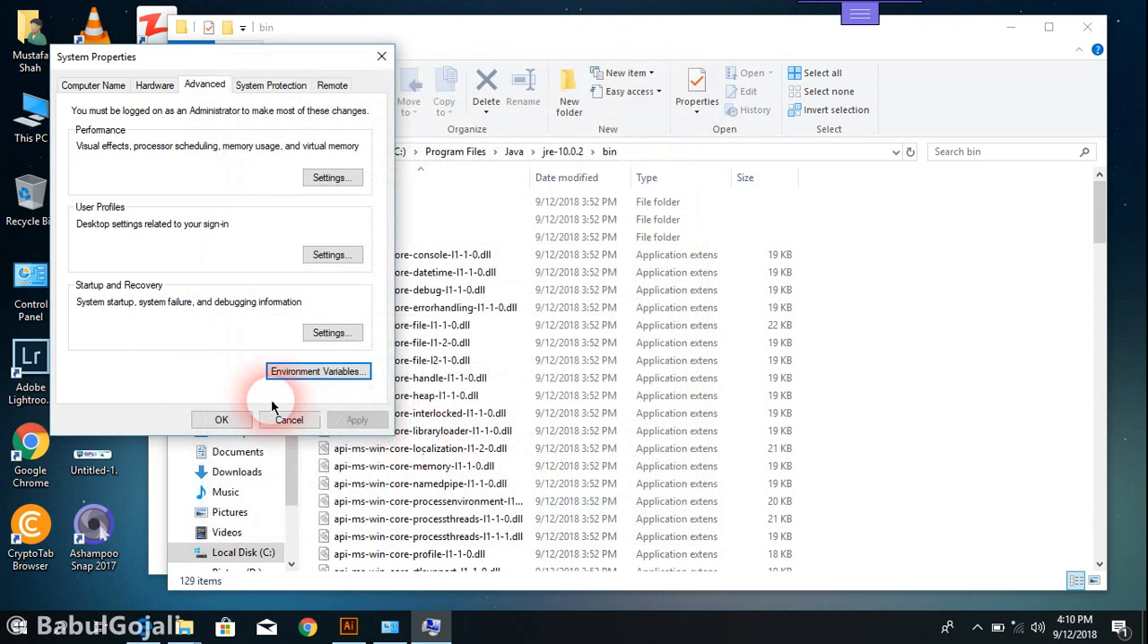
pyautogui.click(1088, 27)
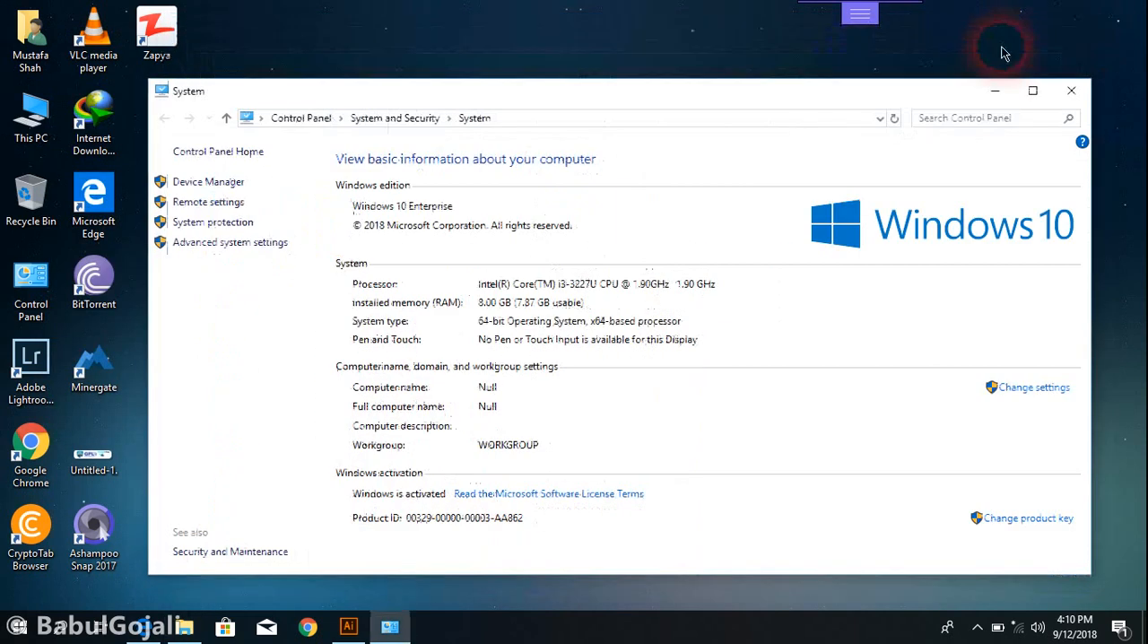
pyautogui.click(1033, 90)
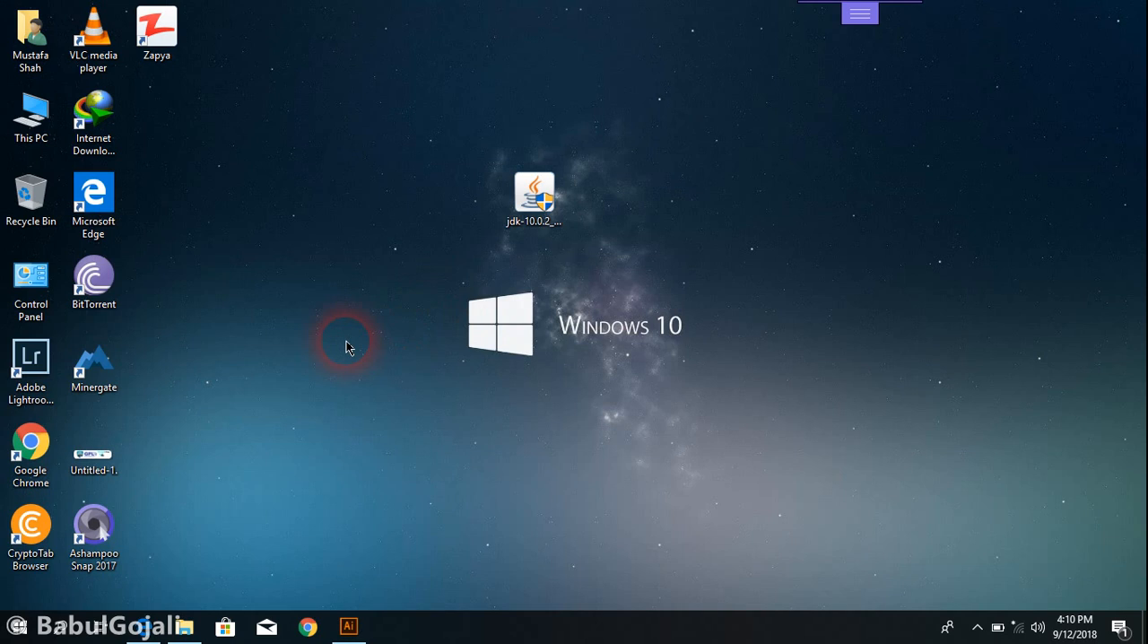
# Open the Command Prompt, run the java command, and review its output from the beginning
pyautogui.press('super+r')
pyautogui.press('Return')
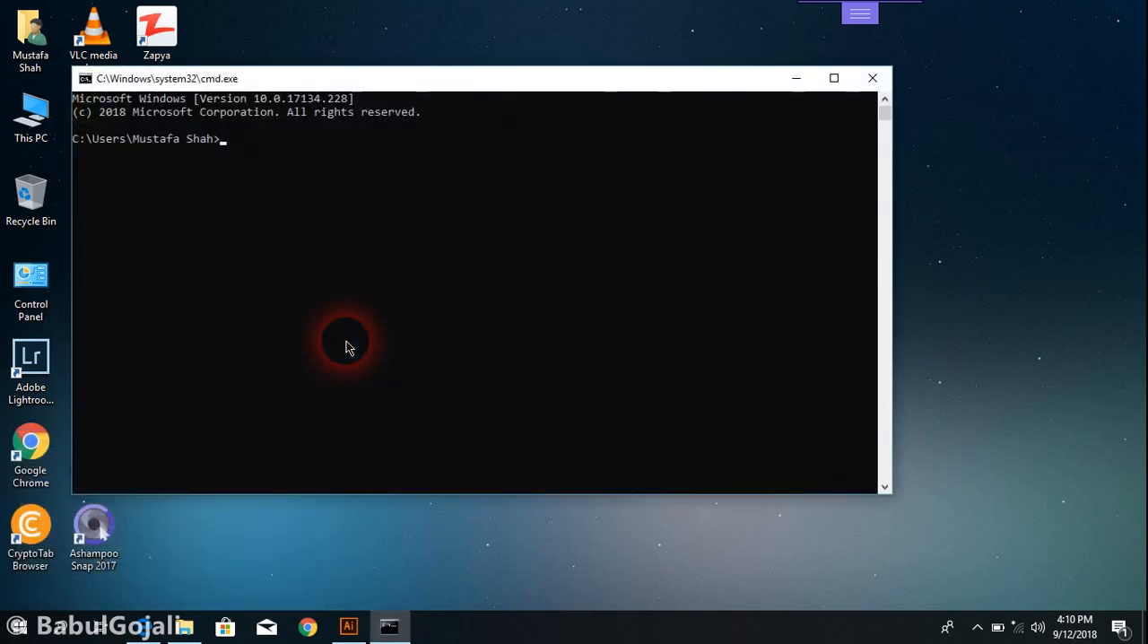
pyautogui.write('java')
pyautogui.press('Return')
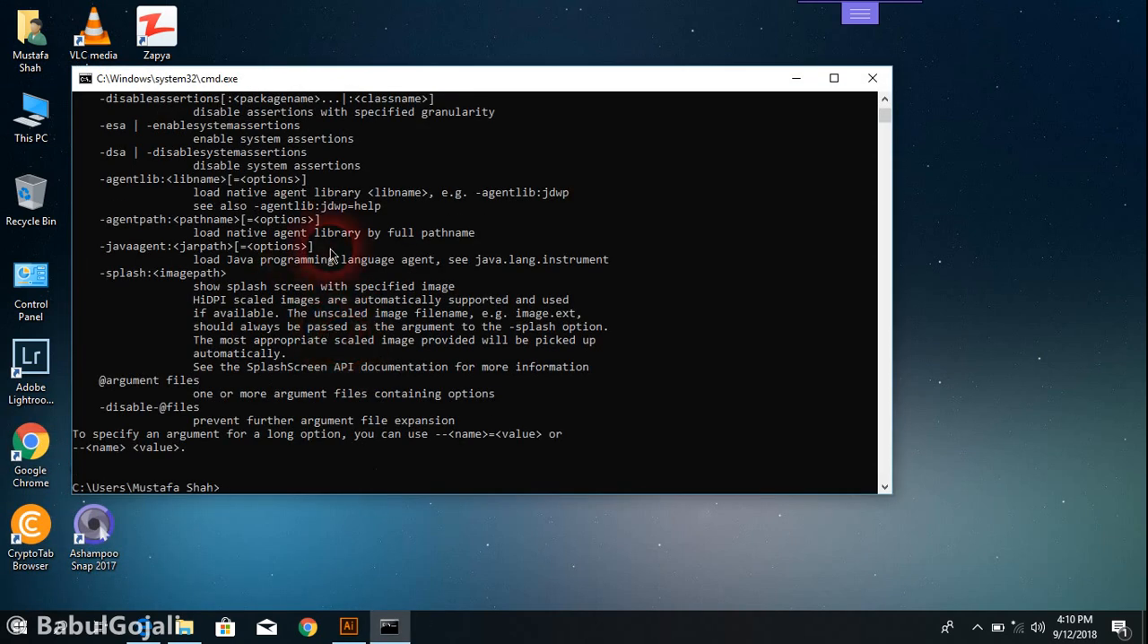
pyautogui.moveTo(884, 113); pyautogui.dragTo(883, 108)
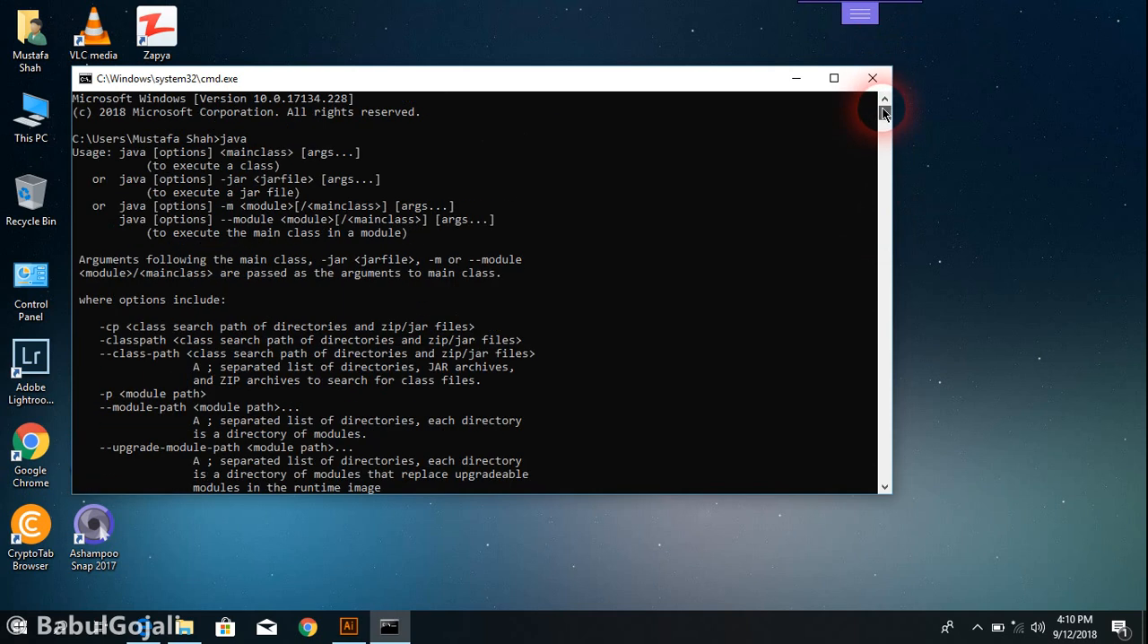
# Run the javac command in the Command Prompt to test the Java compiler
pyautogui.write('ja')
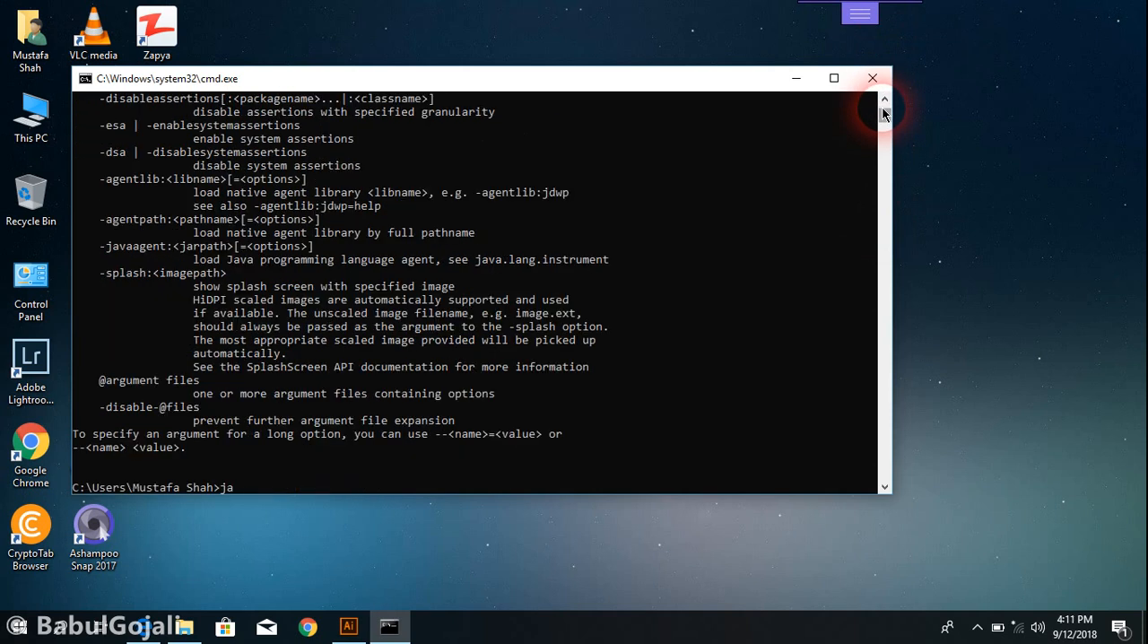
pyautogui.write('vac')
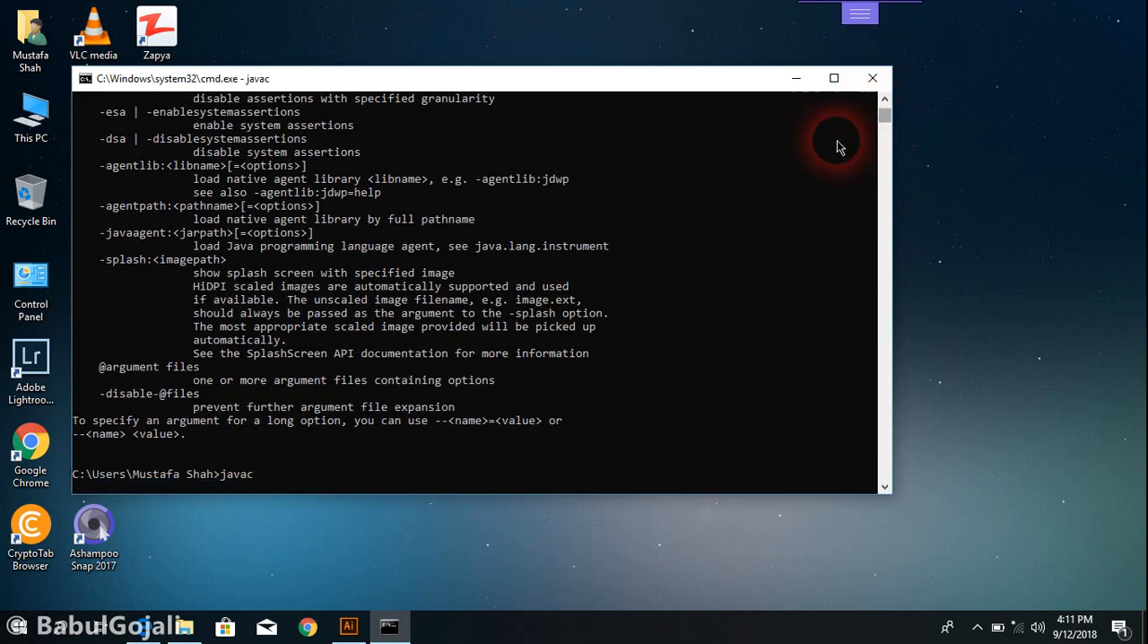
pyautogui.press('Return')
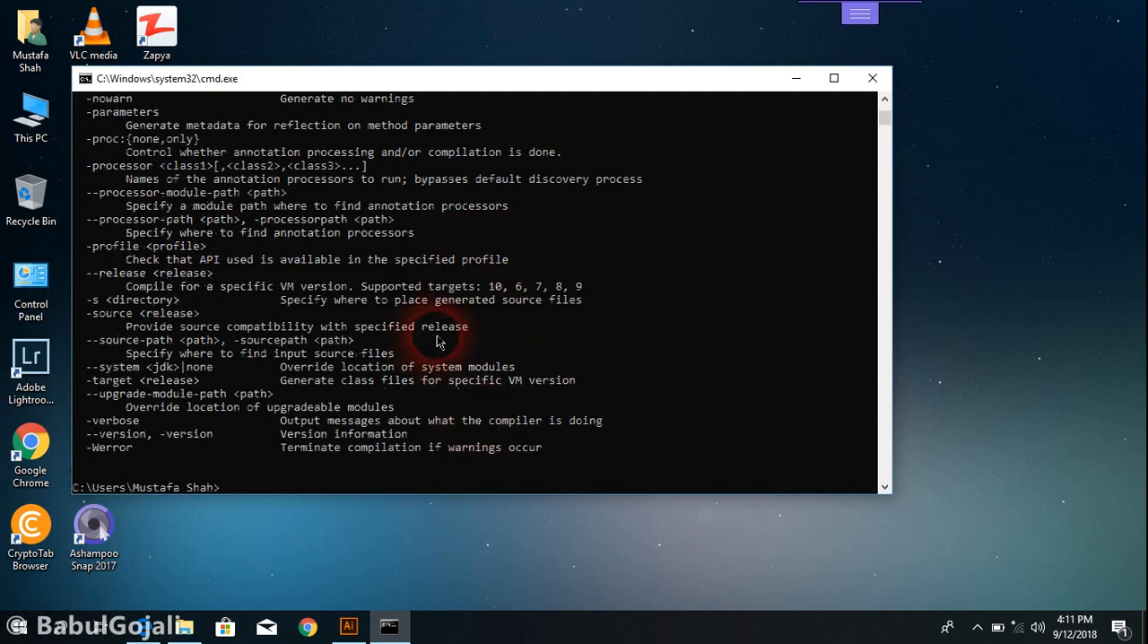